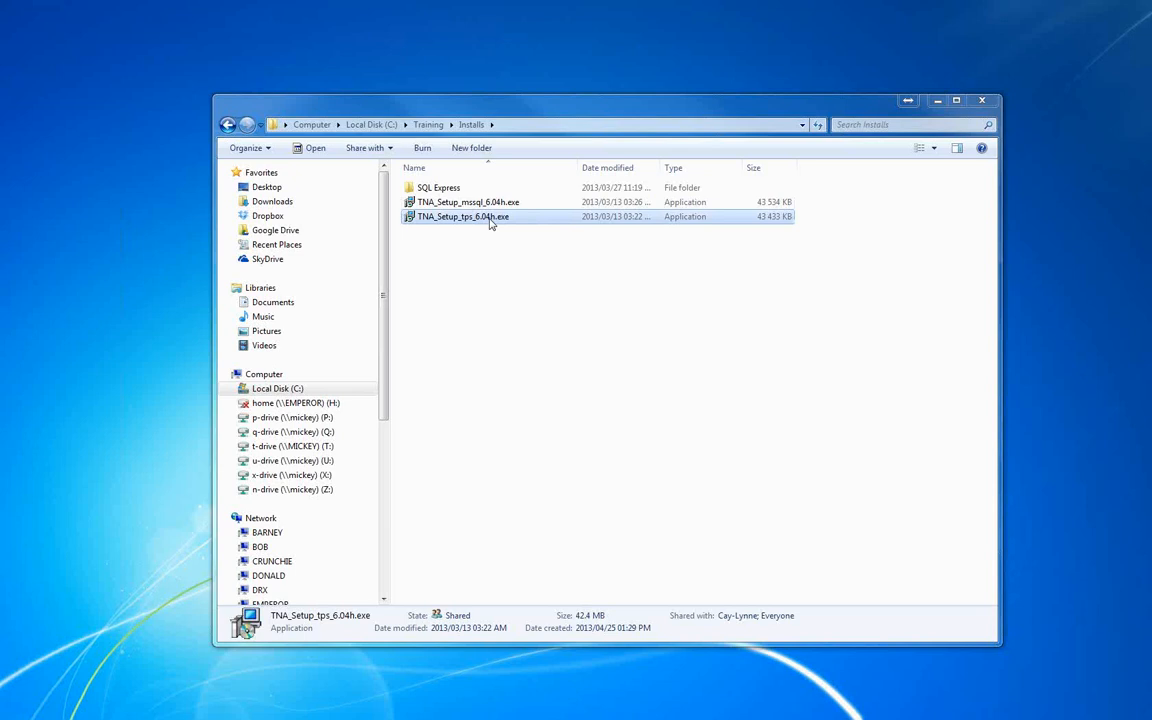
Launch the TNA_Setup_tps_6.04h.exe installer and set the location to Other.
{"action": "double_click", "coordinate": [490, 219]}
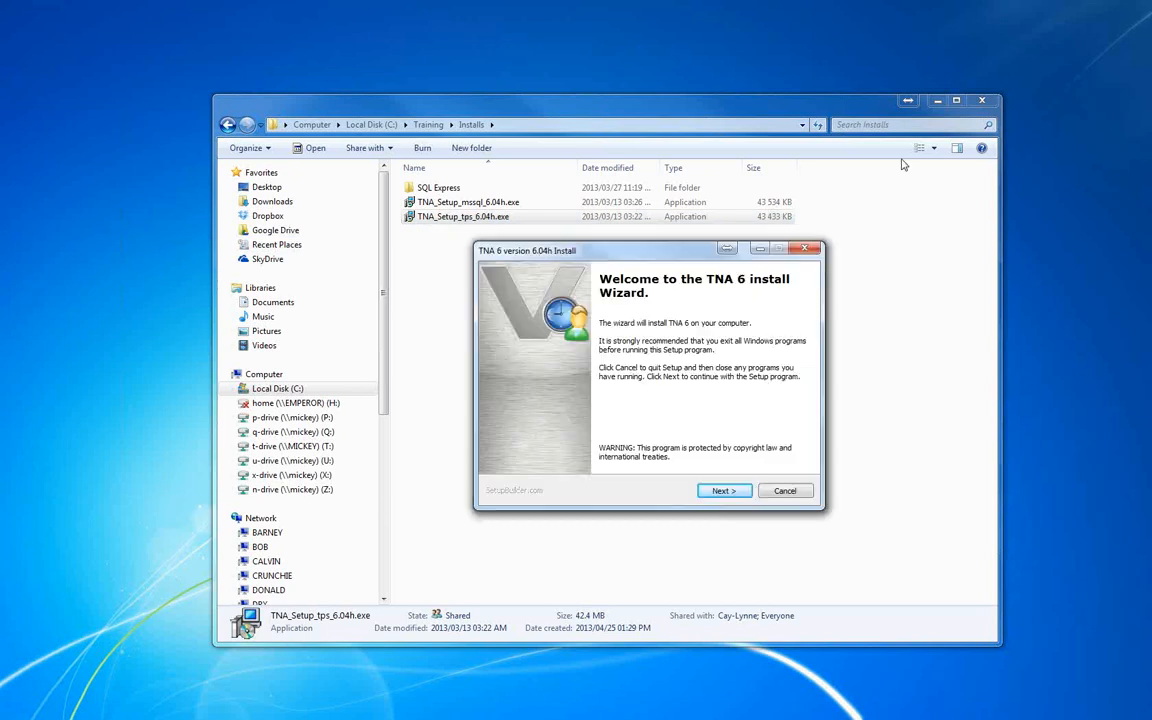
{"action": "left_click", "coordinate": [937, 101]}
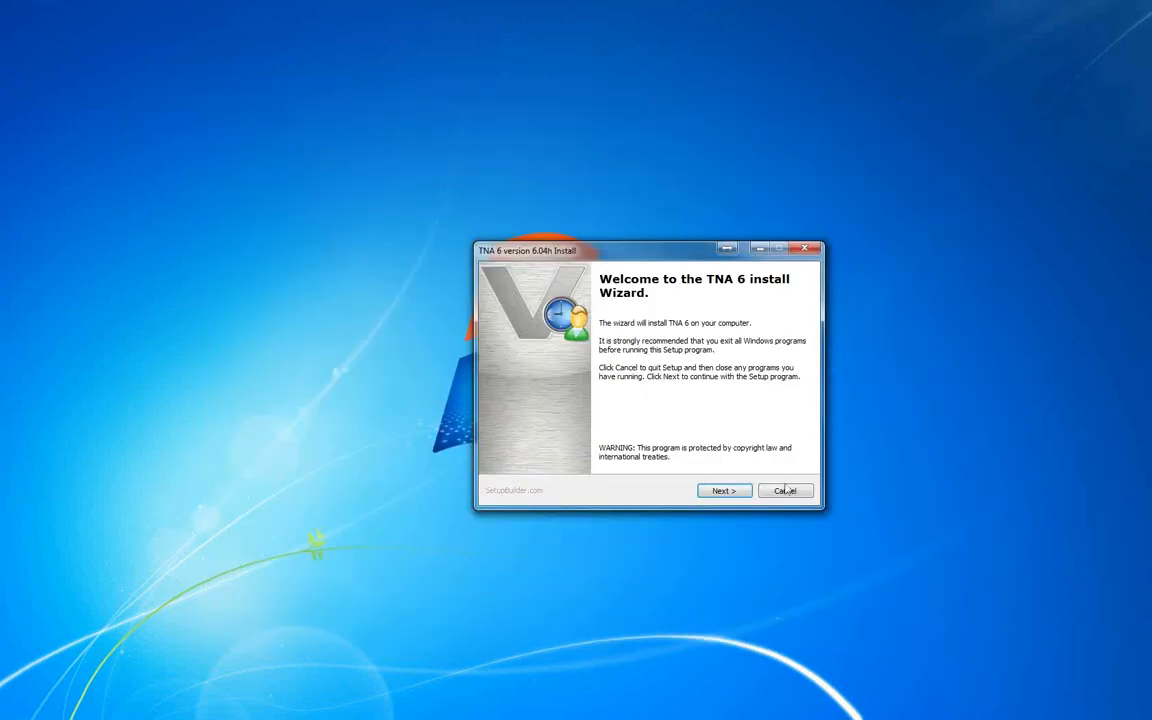
{"action": "left_click", "coordinate": [724, 490]}
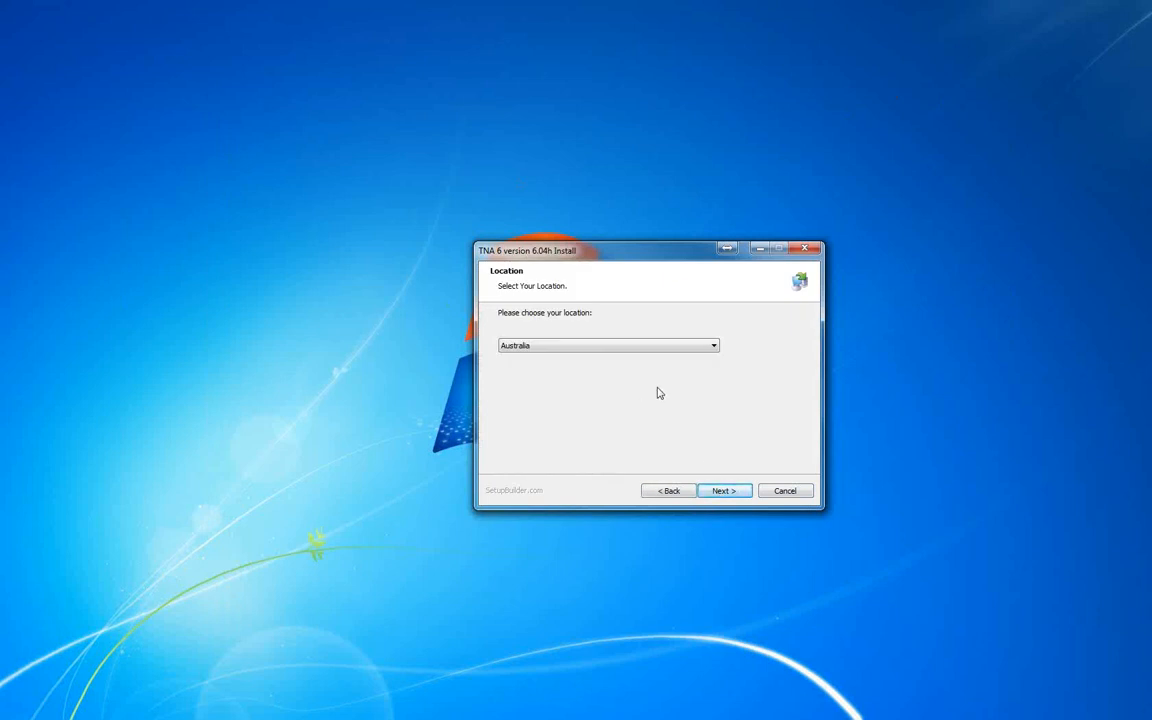
{"action": "left_click", "coordinate": [716, 348]}
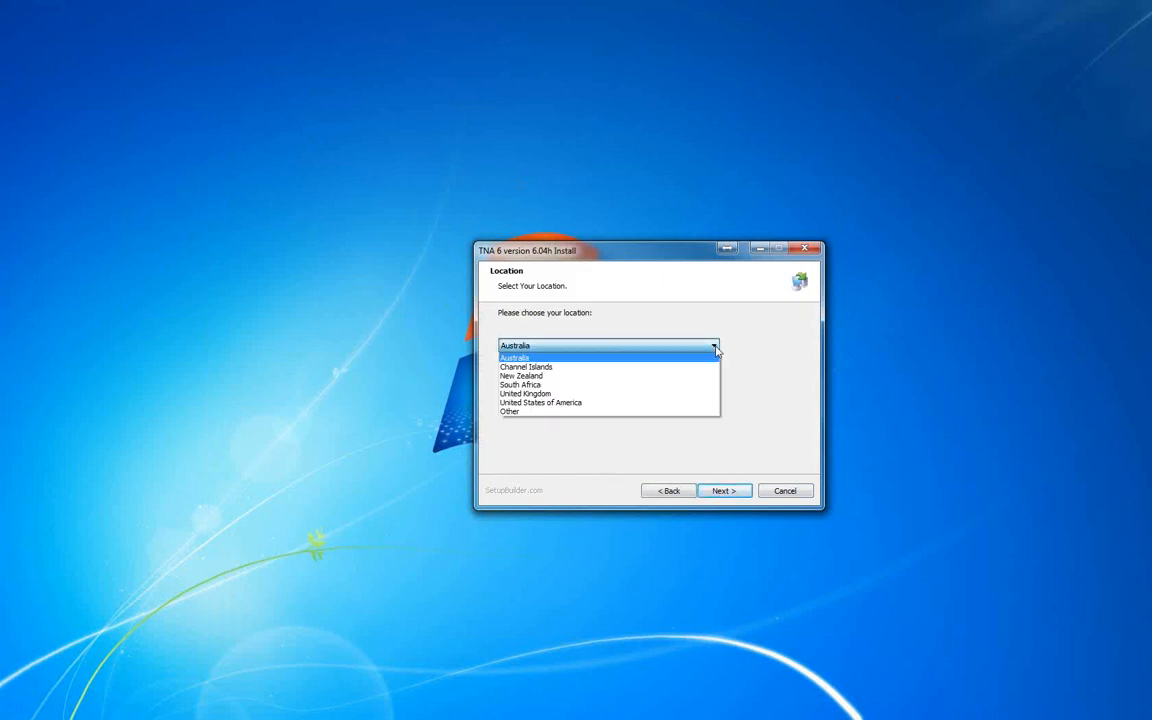
{"action": "left_click", "coordinate": [661, 413]}
{"action": "left_click", "coordinate": [726, 489]}
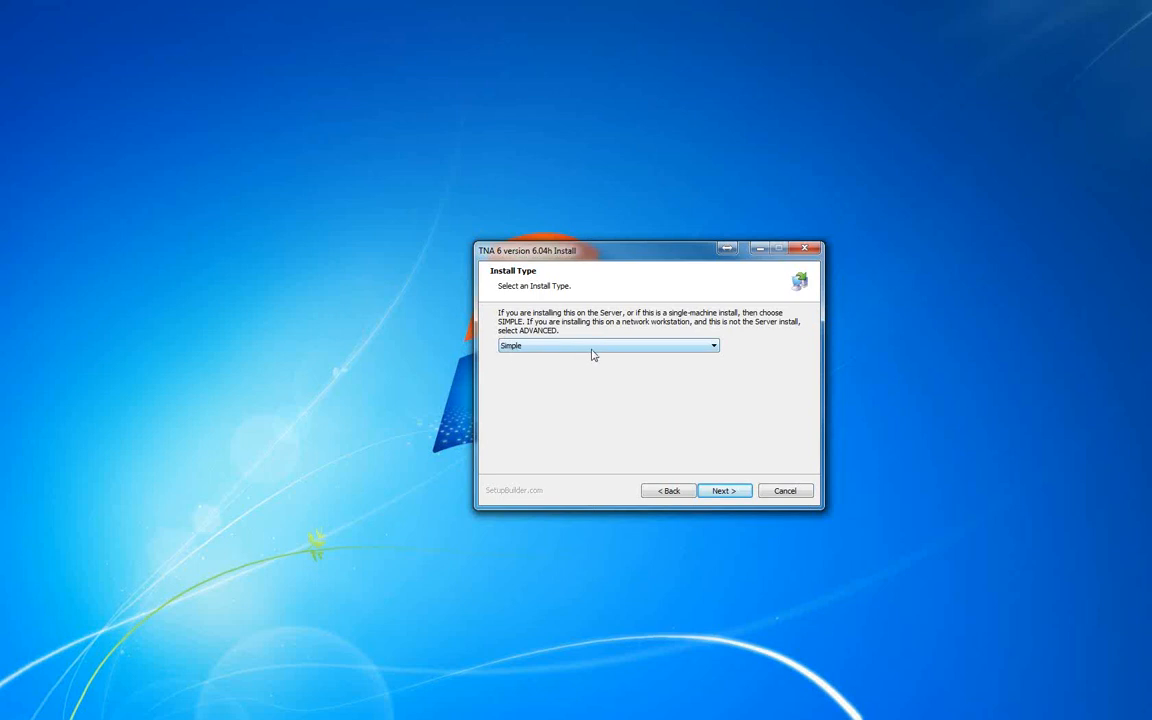
Choose the Simple install type and continue to the program folder setting.
{"action": "left_click", "coordinate": [714, 347]}
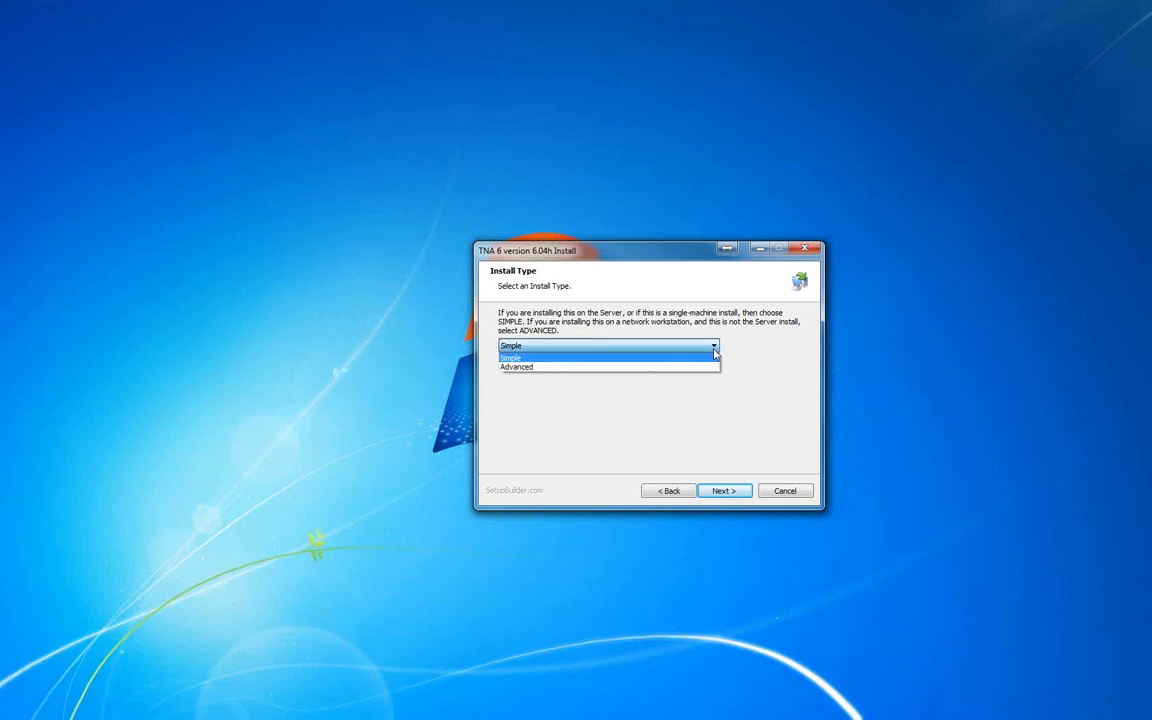
{"action": "left_click", "coordinate": [530, 360]}
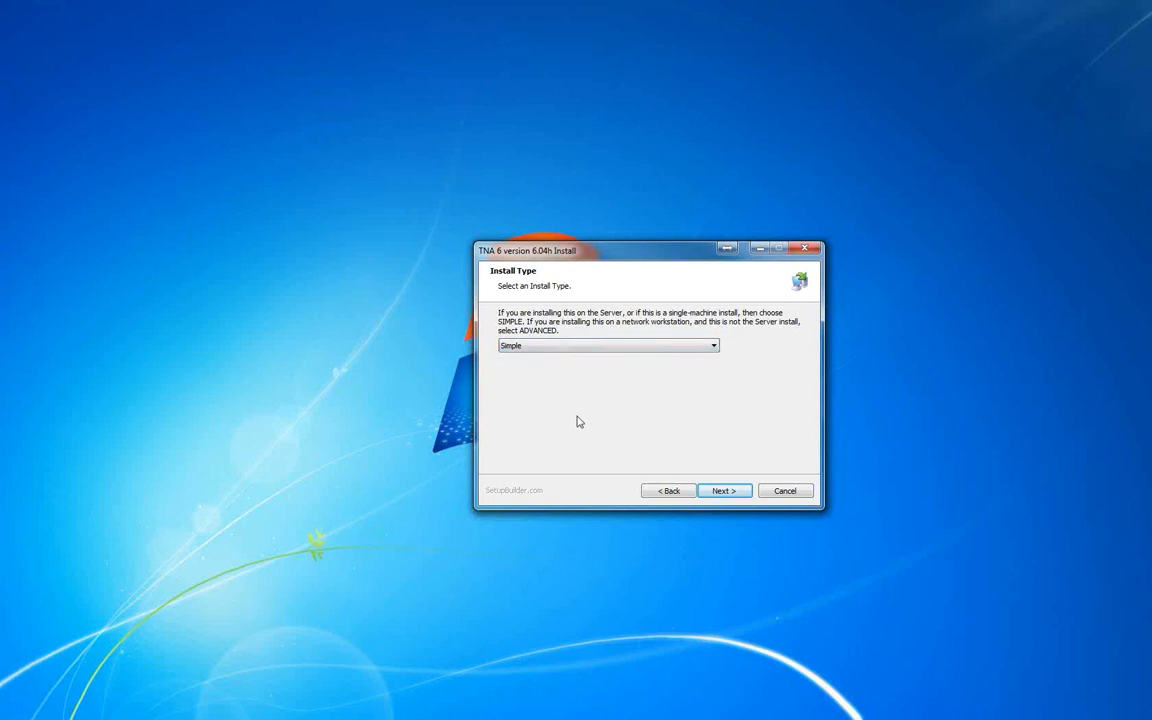
{"action": "left_click", "coordinate": [729, 495]}
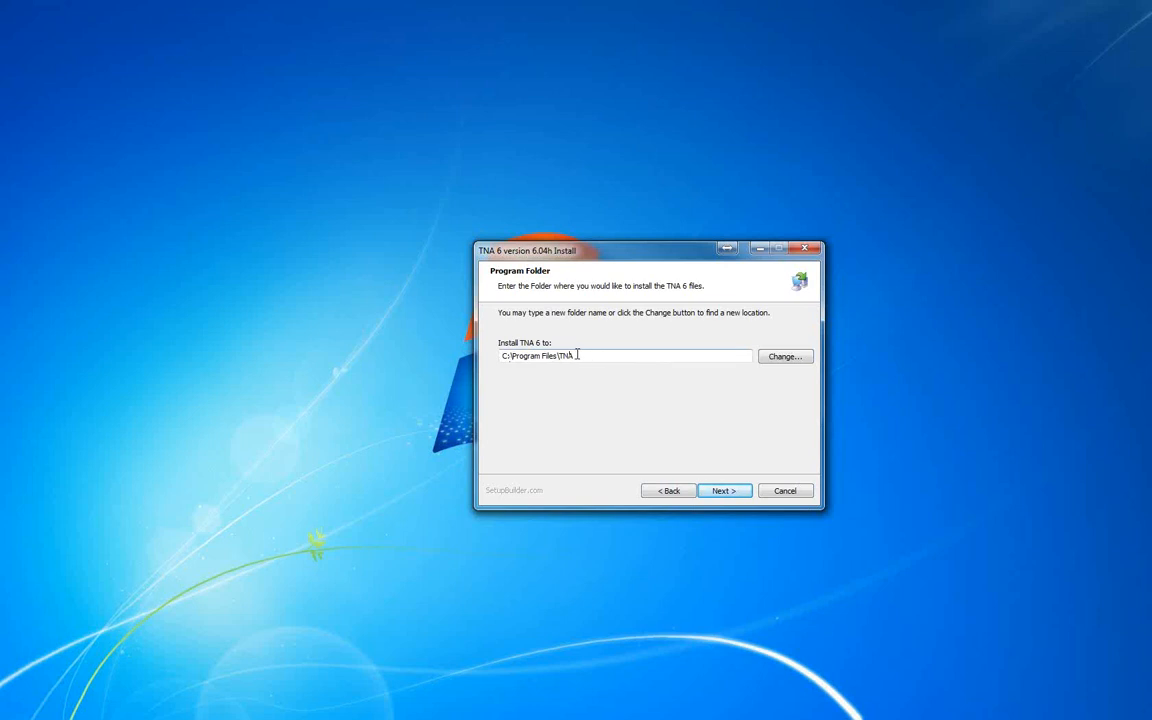
Change the install location to a new folder named TNA Program on the C: drive.
{"action": "left_click", "coordinate": [785, 357]}
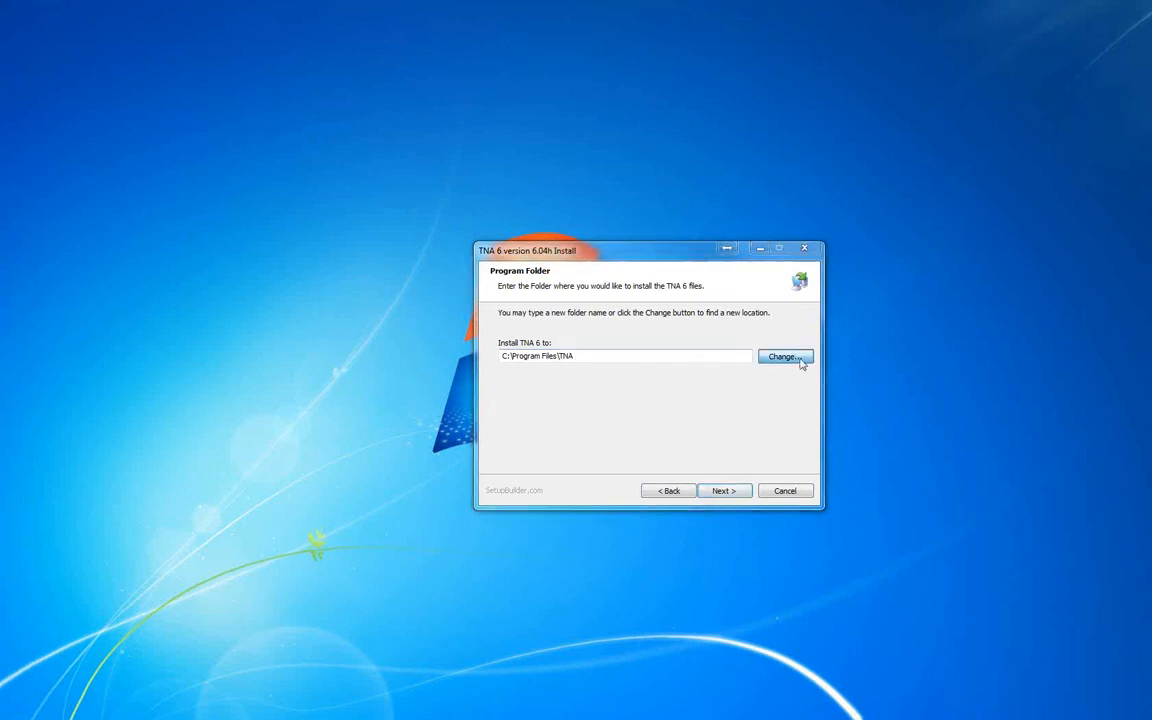
{"action": "left_click", "coordinate": [530, 390]}
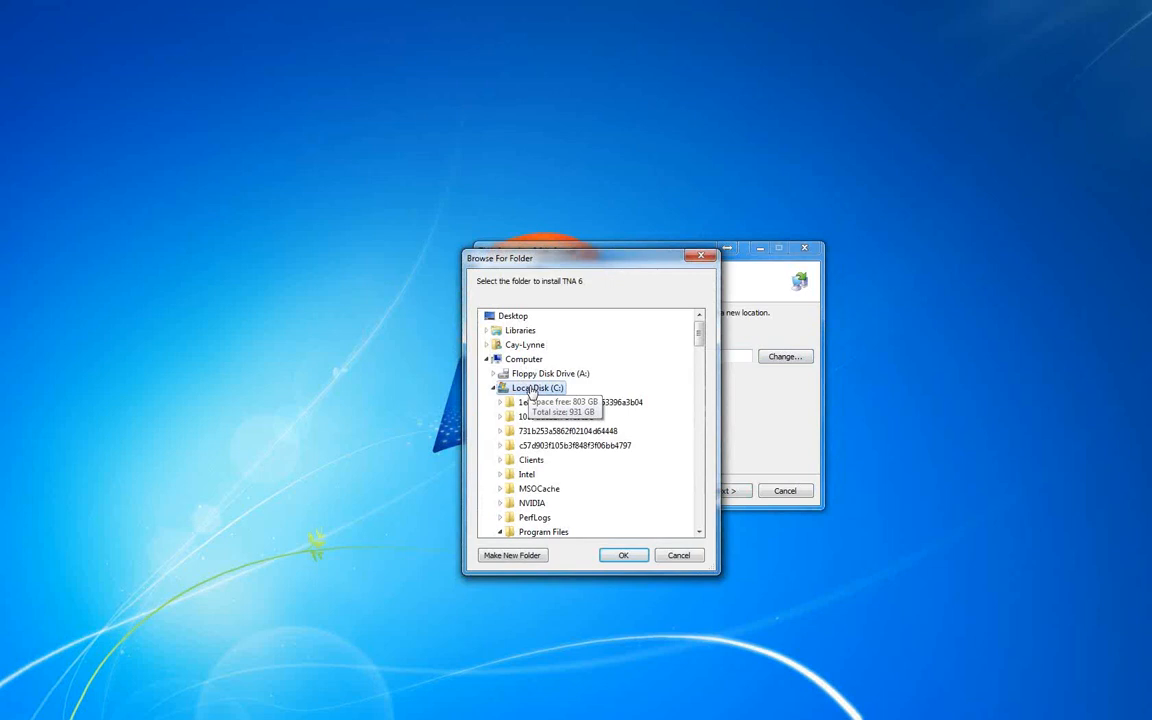
{"action": "left_click_drag", "start_coordinate": [544, 257], "coordinate": [544, 220]}
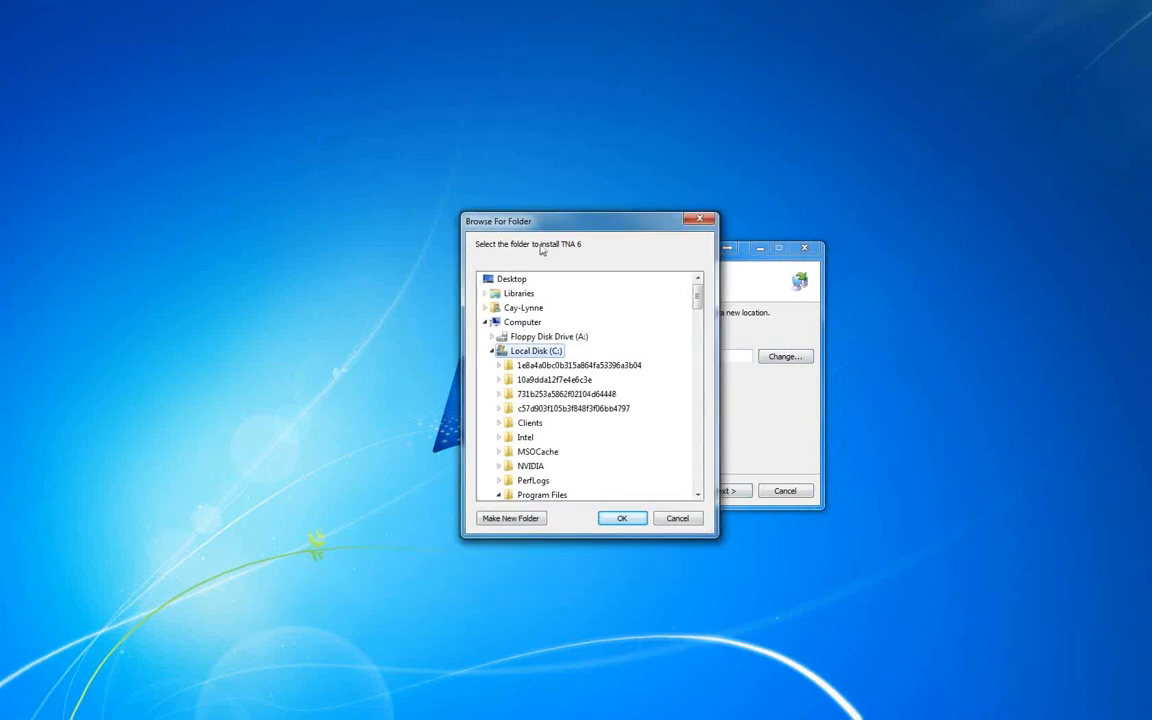
{"action": "left_click", "coordinate": [510, 518]}
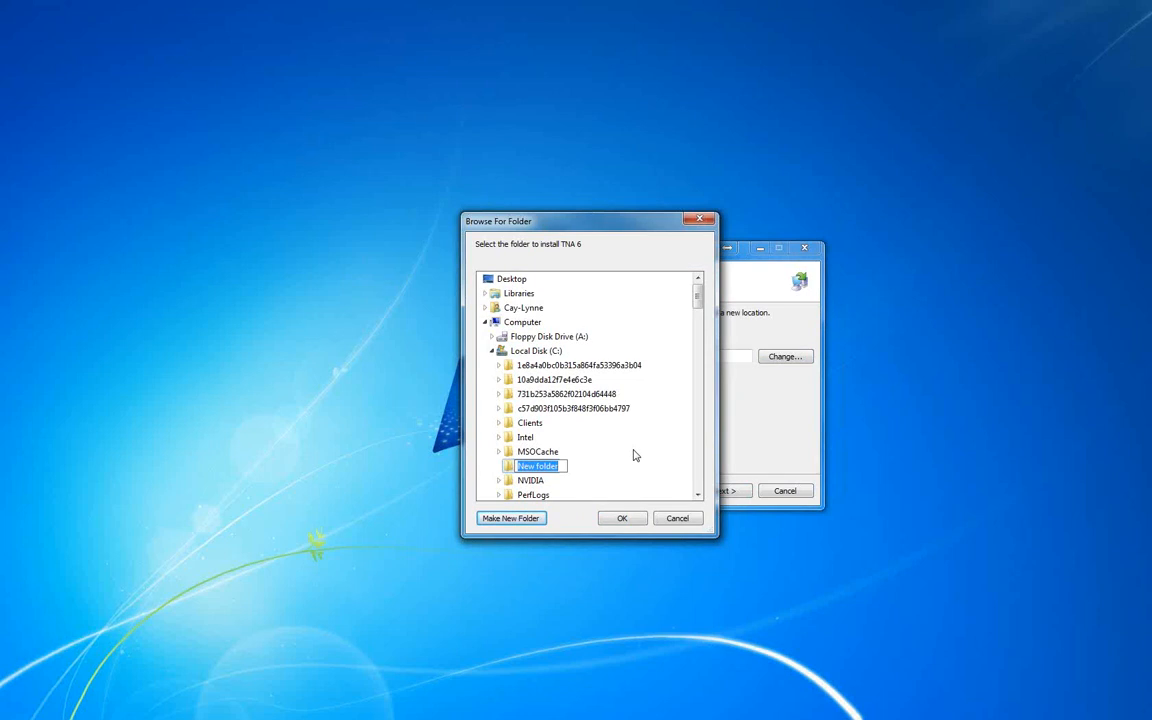
{"action": "type", "text": "TNA Program"}
{"action": "key", "text": "Return"}
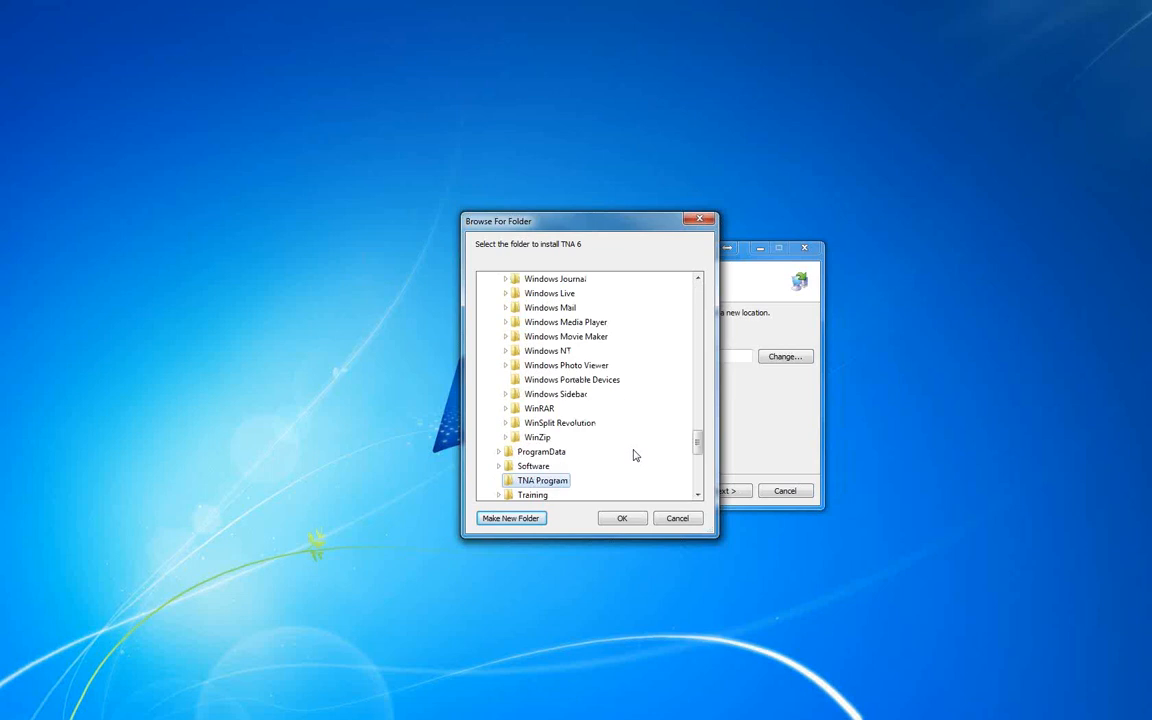
{"action": "left_click", "coordinate": [621, 519]}
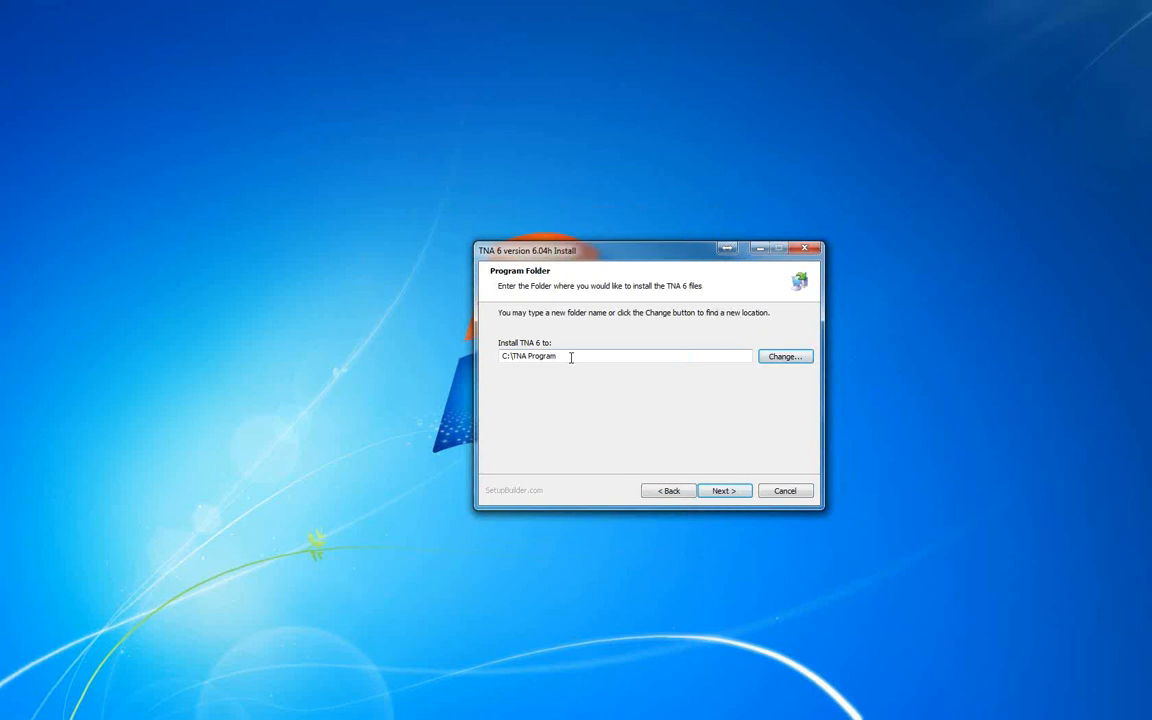
Accept the program folder and set the data files directory to C:\TNA Program\Data.
{"action": "left_click_drag", "start_coordinate": [571, 357], "coordinate": [452, 359]}
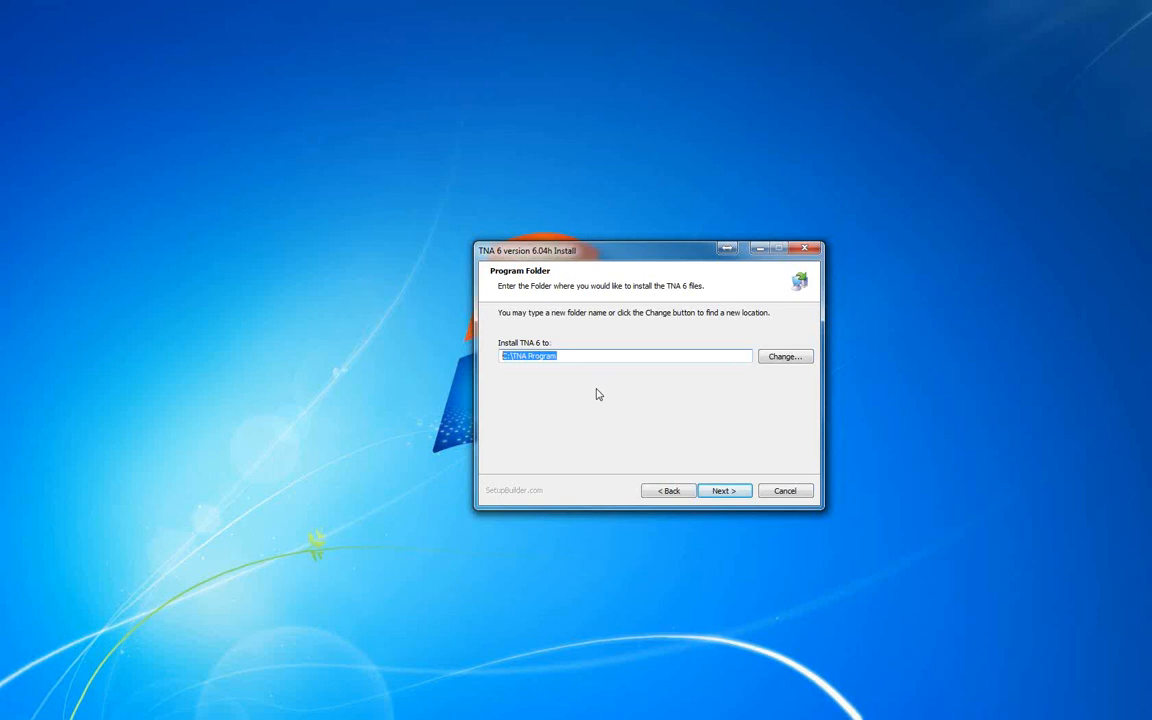
{"action": "left_click", "coordinate": [723, 492]}
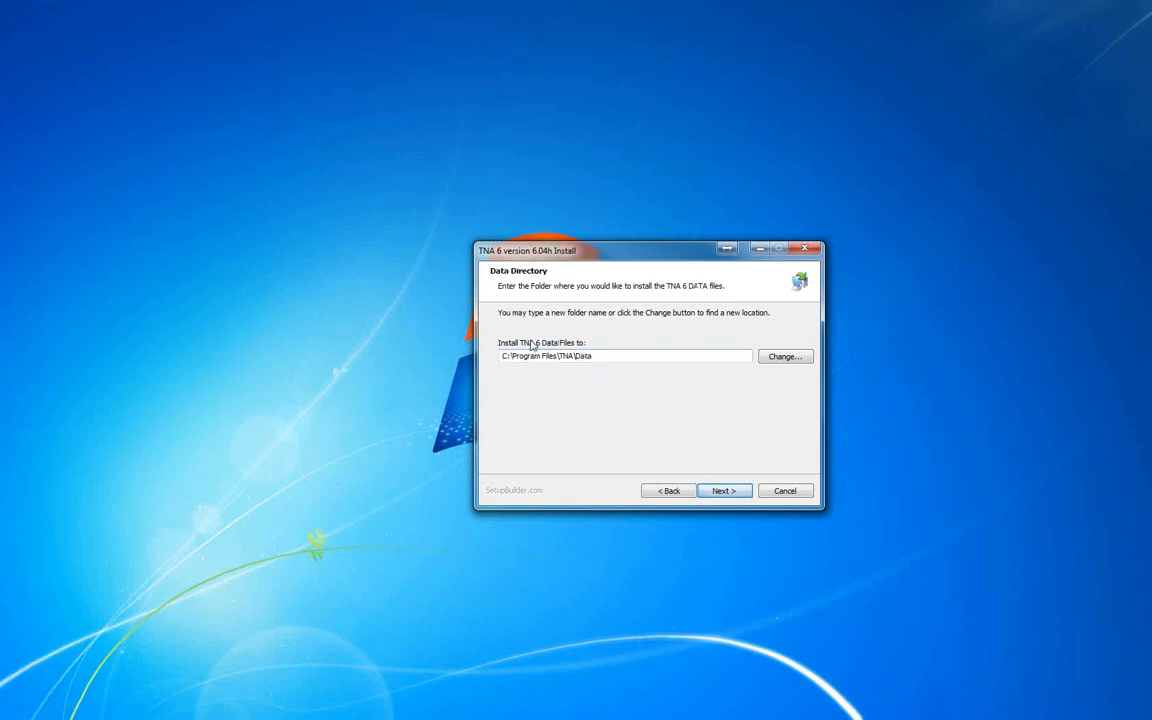
{"action": "left_click_drag", "start_coordinate": [606, 356], "coordinate": [498, 357]}
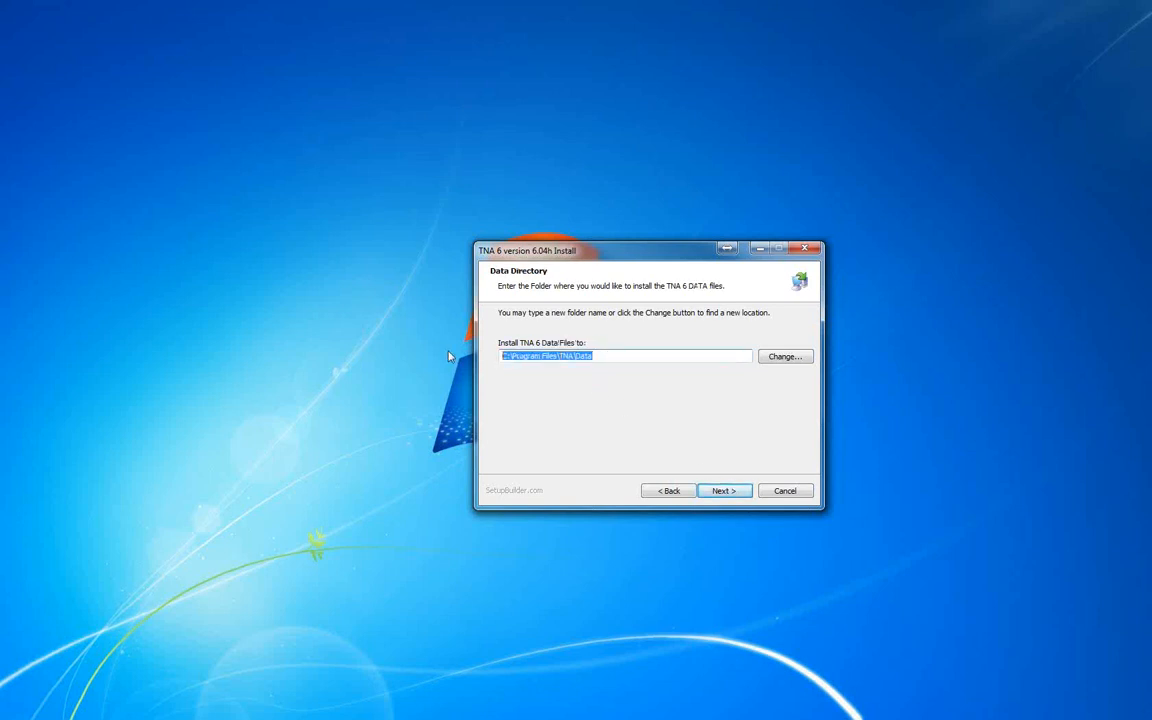
{"action": "type", "text": "C:\\TNA Program"}
{"action": "left_click", "coordinate": [722, 491]}
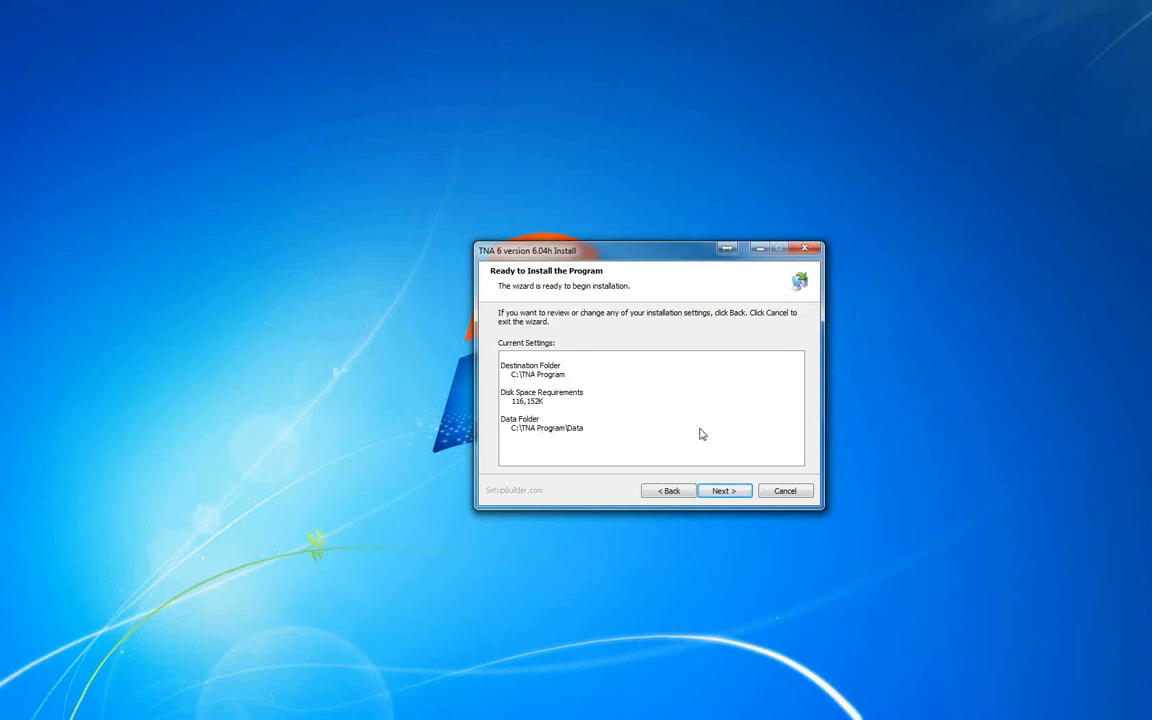
Run the TNA 6 installation with the current settings and close the completed wizard.
{"action": "left_click", "coordinate": [727, 494]}
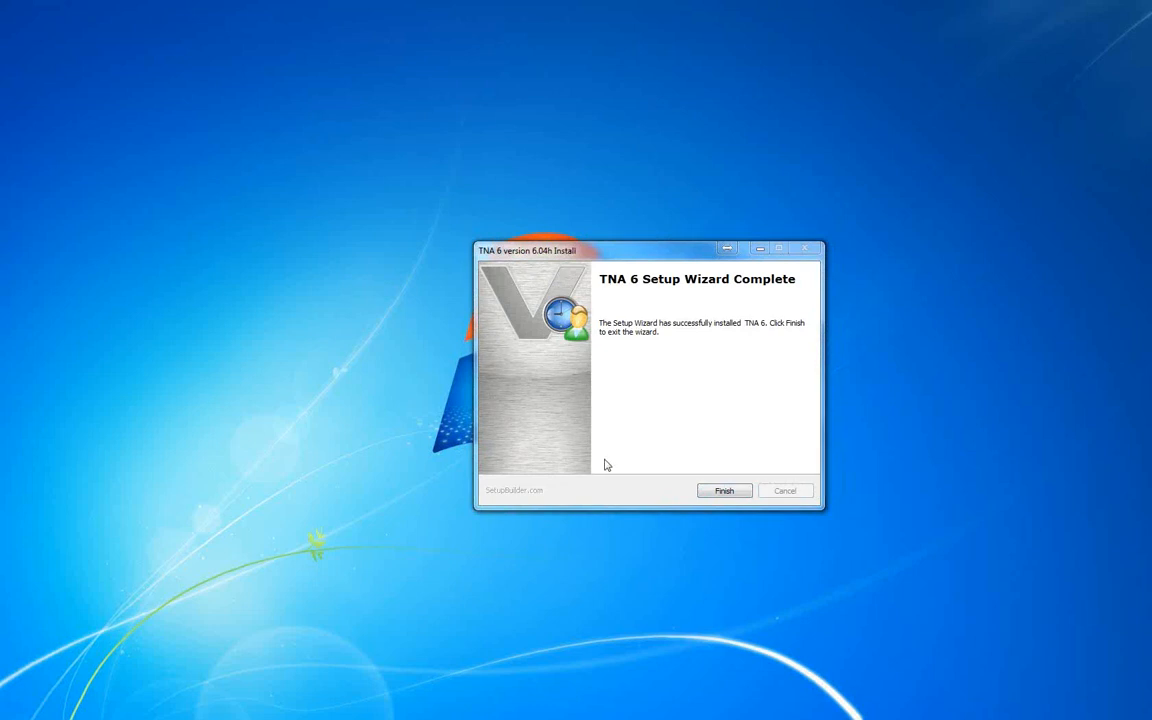
{"action": "left_click", "coordinate": [735, 491]}
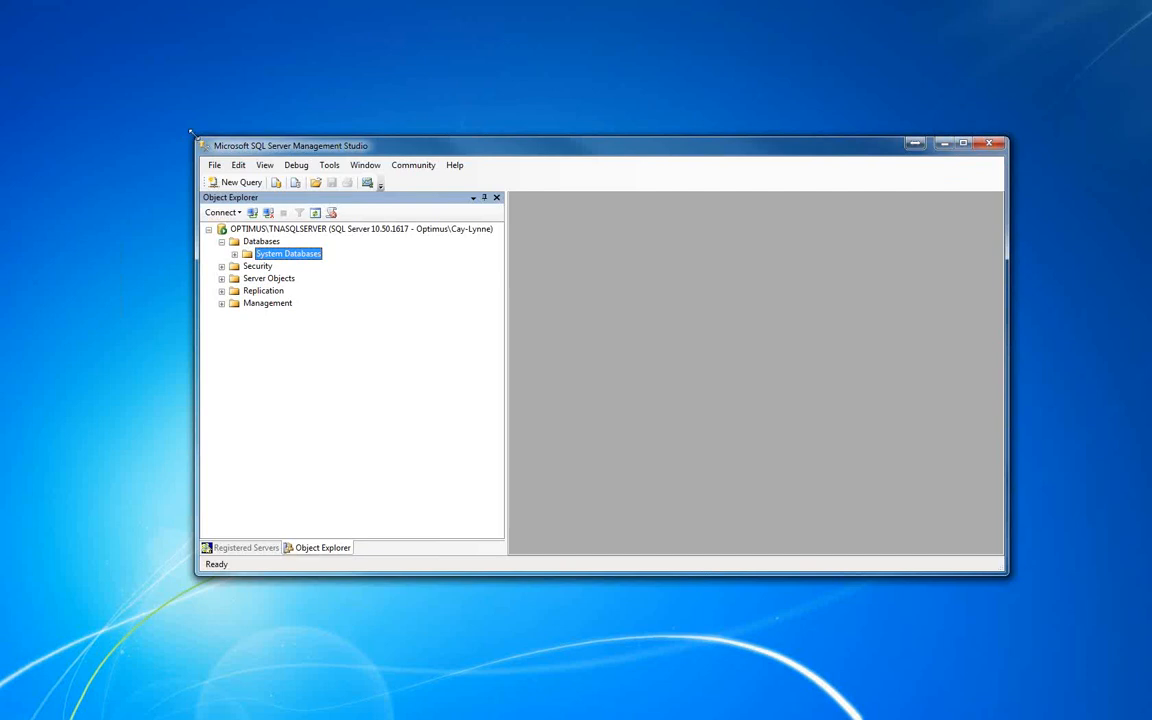
In SQL Server Management Studio, start a new database on the TNASQLSERVER instance and name it TNA.
{"action": "left_click_drag", "start_coordinate": [191, 134], "coordinate": [152, 54]}
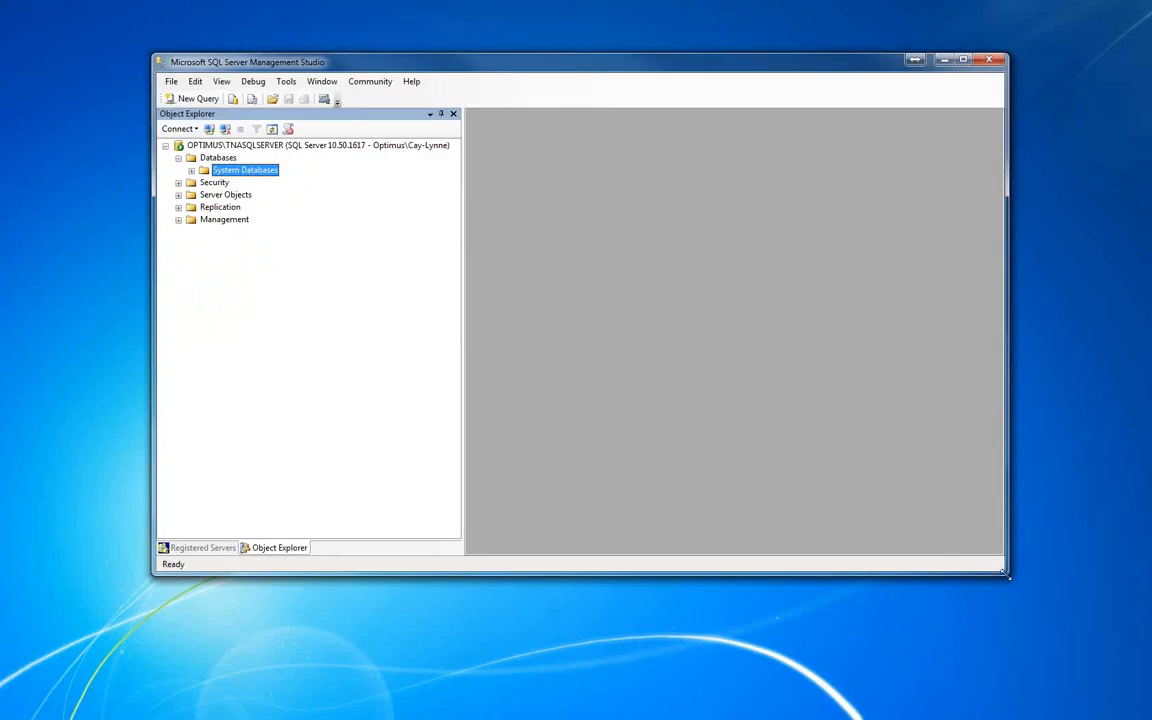
{"action": "left_click_drag", "start_coordinate": [1010, 578], "coordinate": [1064, 658]}
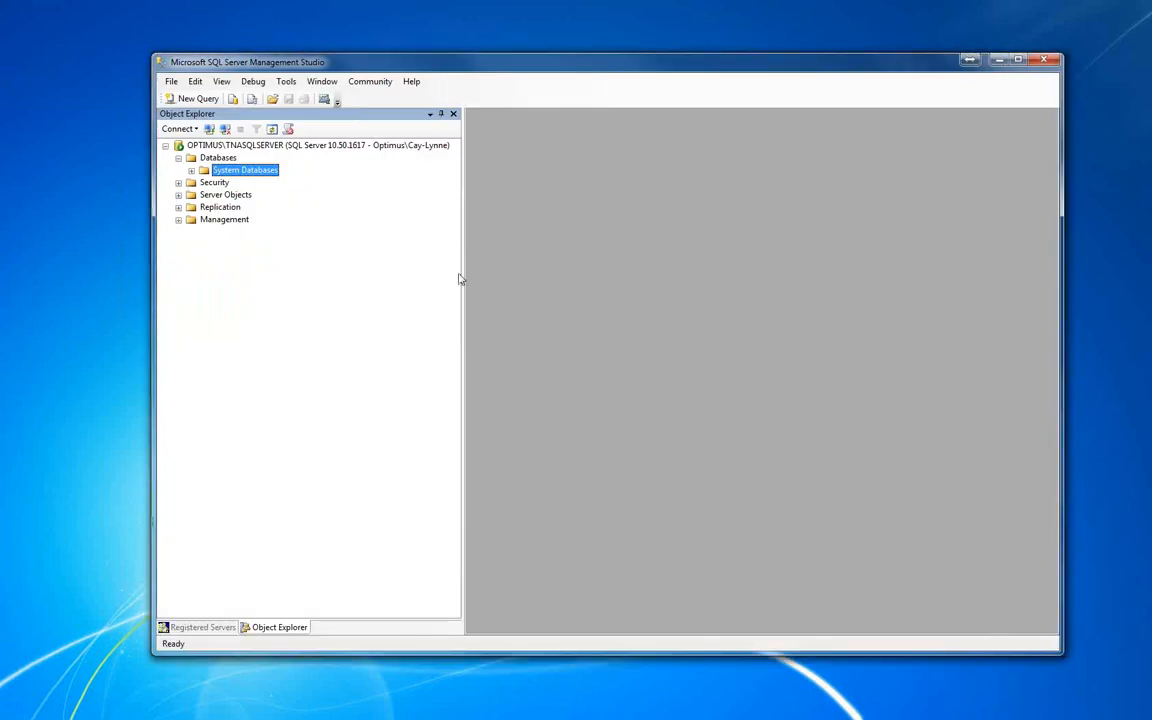
{"action": "left_click", "coordinate": [213, 160]}
{"action": "right_click", "coordinate": [213, 164]}
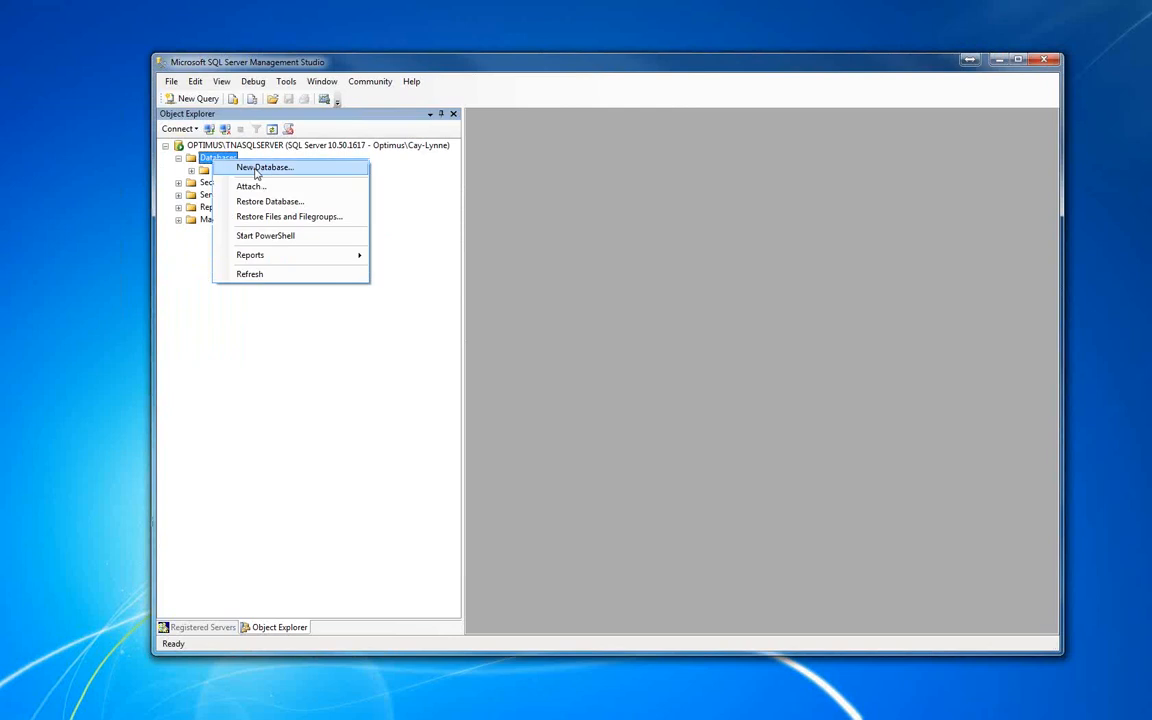
{"action": "left_click", "coordinate": [256, 169]}
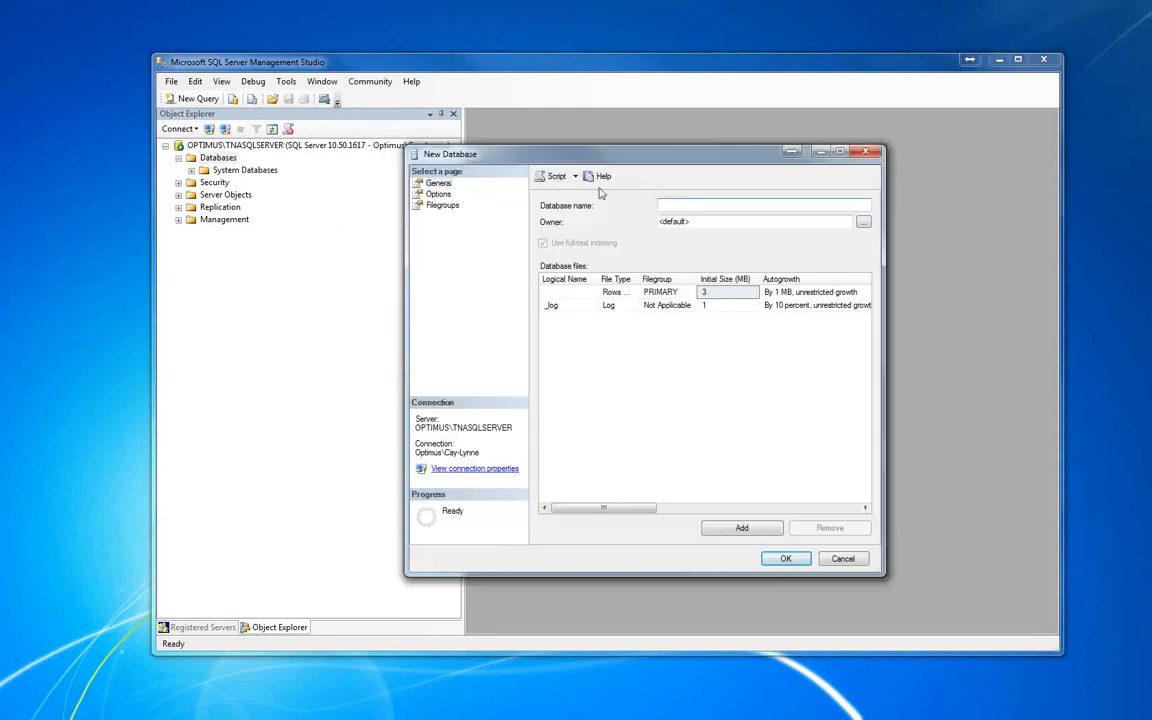
{"action": "left_click", "coordinate": [673, 203]}
{"action": "type", "text": "TNA"}
Set the new database's collation to Latin1_General_CI_AS and create the database.
{"action": "left_click", "coordinate": [440, 194]}
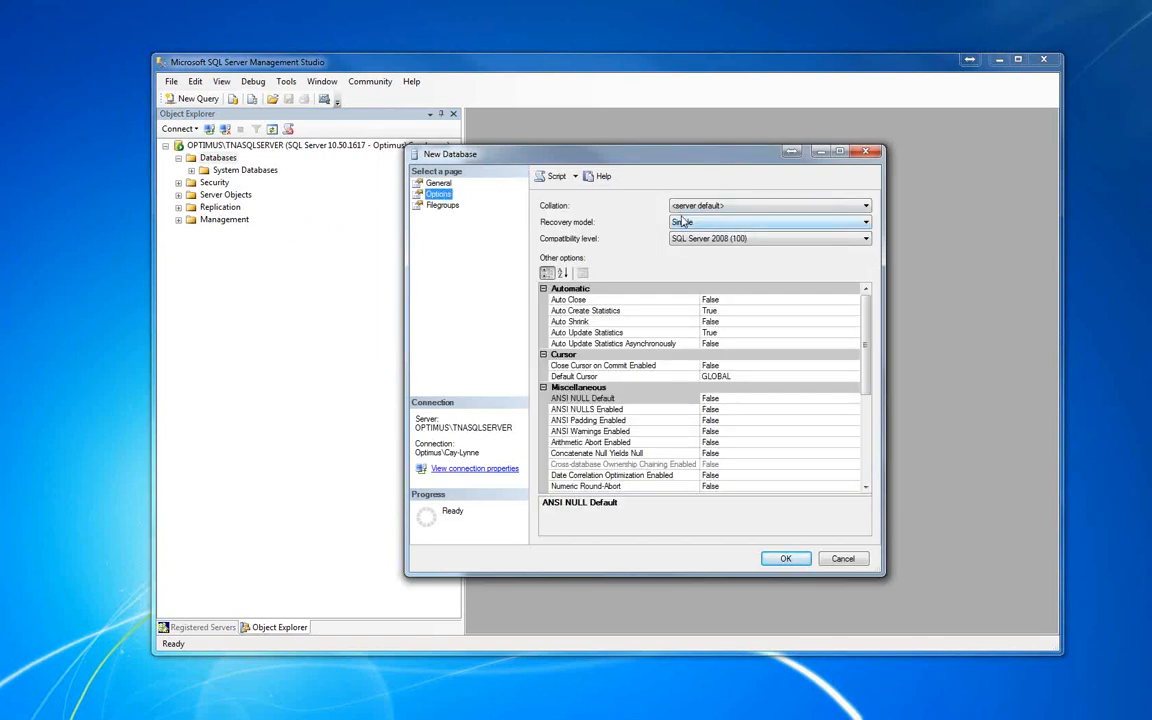
{"action": "left_click", "coordinate": [865, 206]}
{"action": "key", "text": "l"}
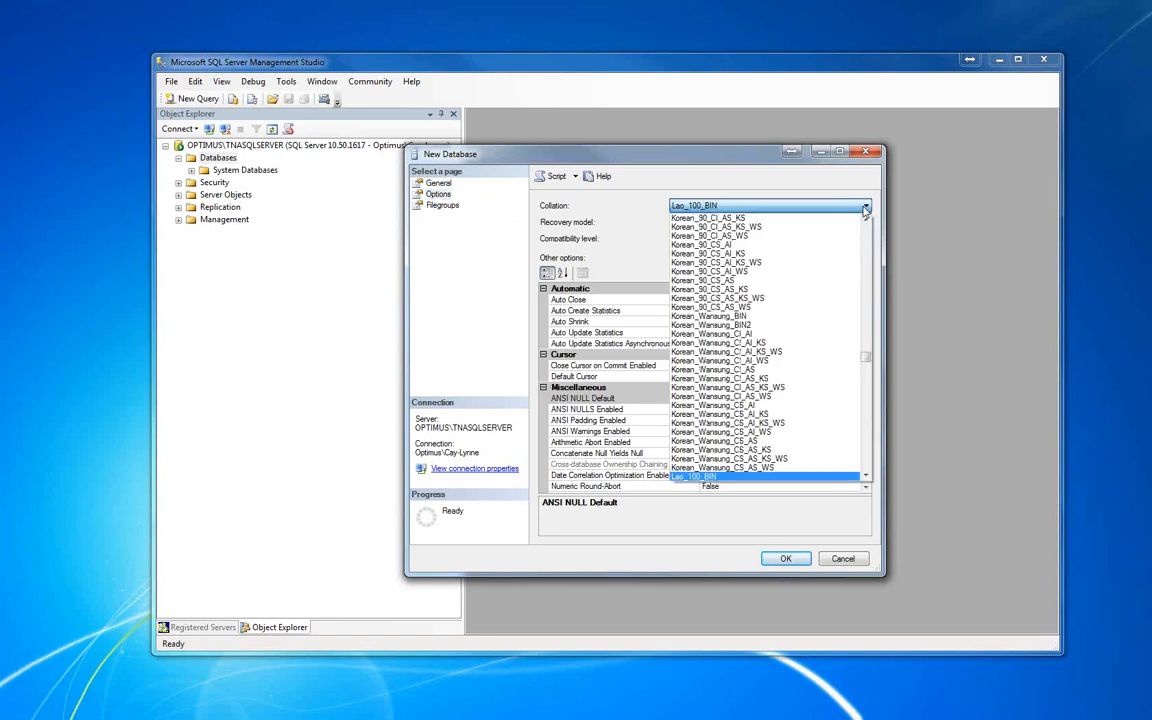
{"action": "scroll", "coordinate": [851, 285], "scroll_direction": "down", "scroll_amount": 5}
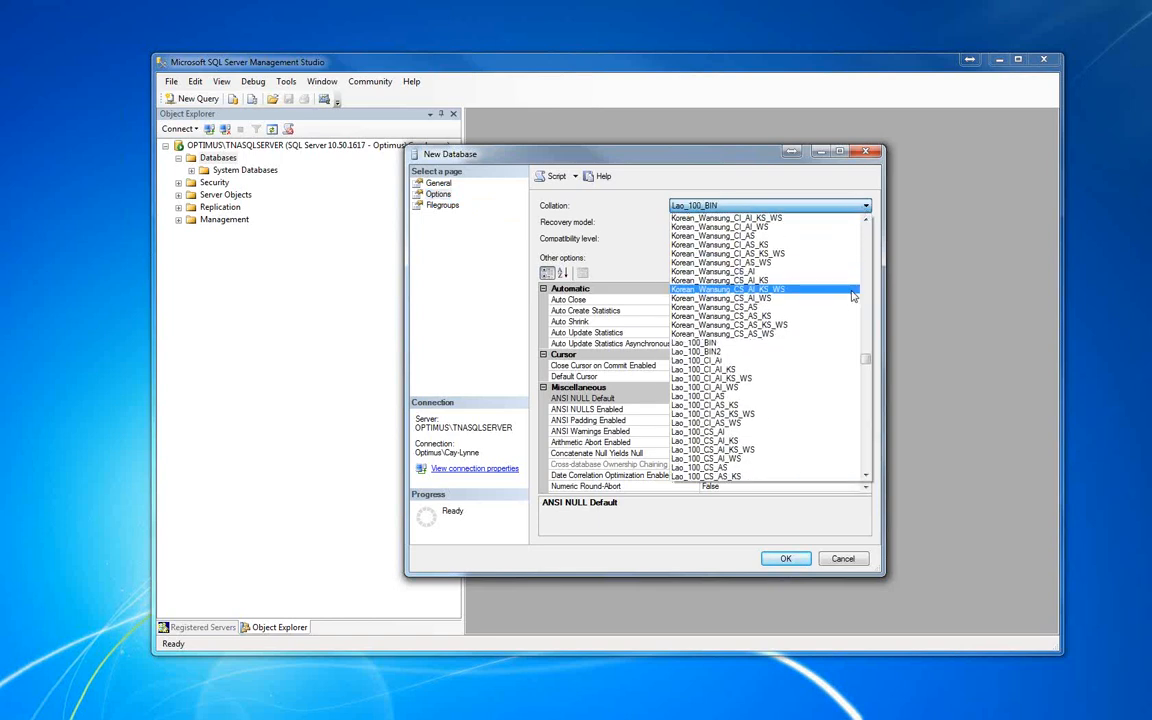
{"action": "scroll", "coordinate": [845, 297], "scroll_direction": "down", "scroll_amount": 6}
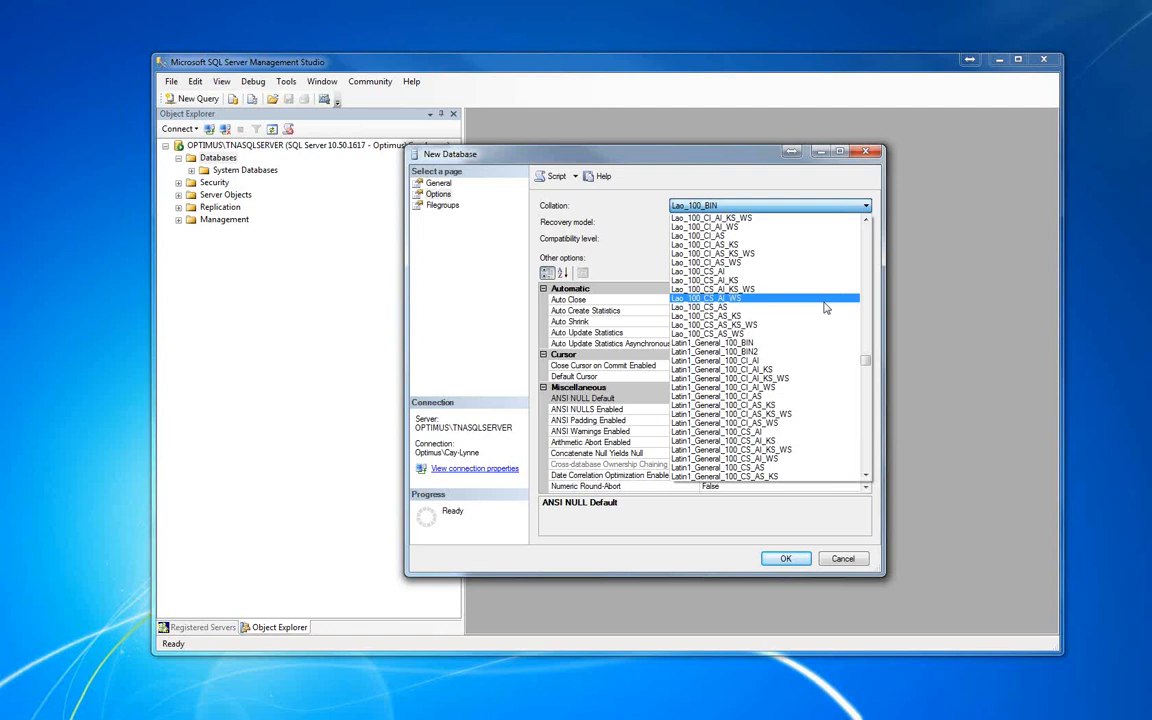
{"action": "scroll", "coordinate": [818, 330], "scroll_direction": "down", "scroll_amount": 1}
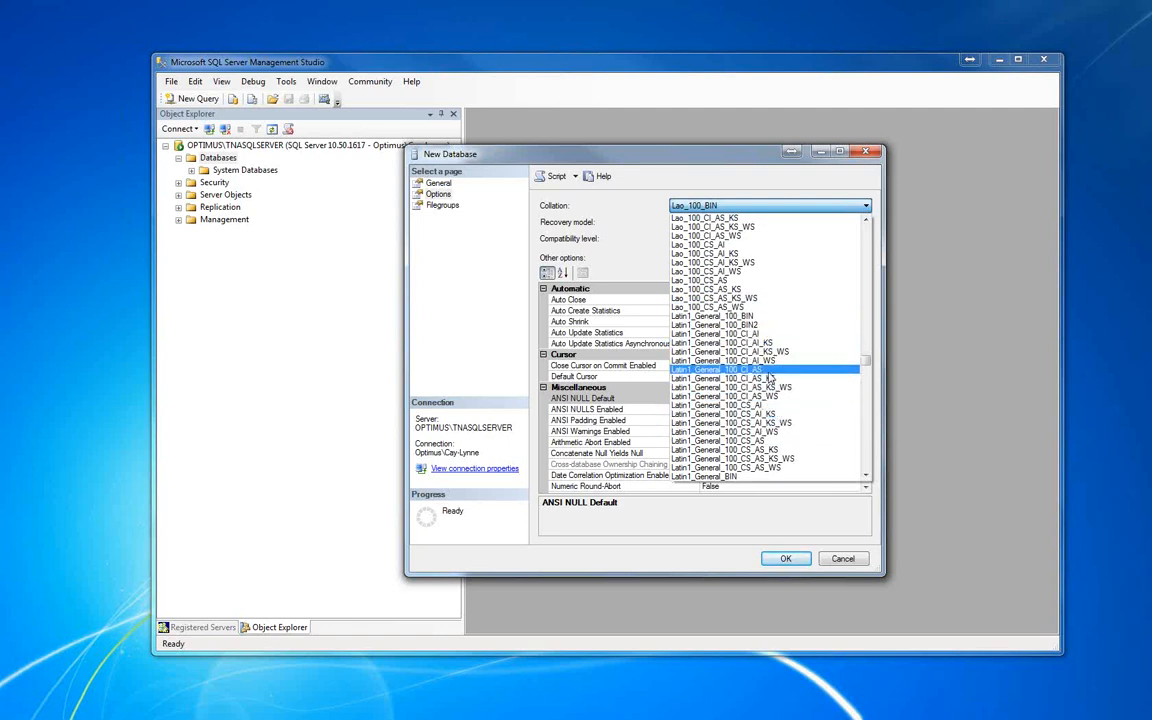
{"action": "scroll", "coordinate": [770, 377], "scroll_direction": "down", "scroll_amount": 3}
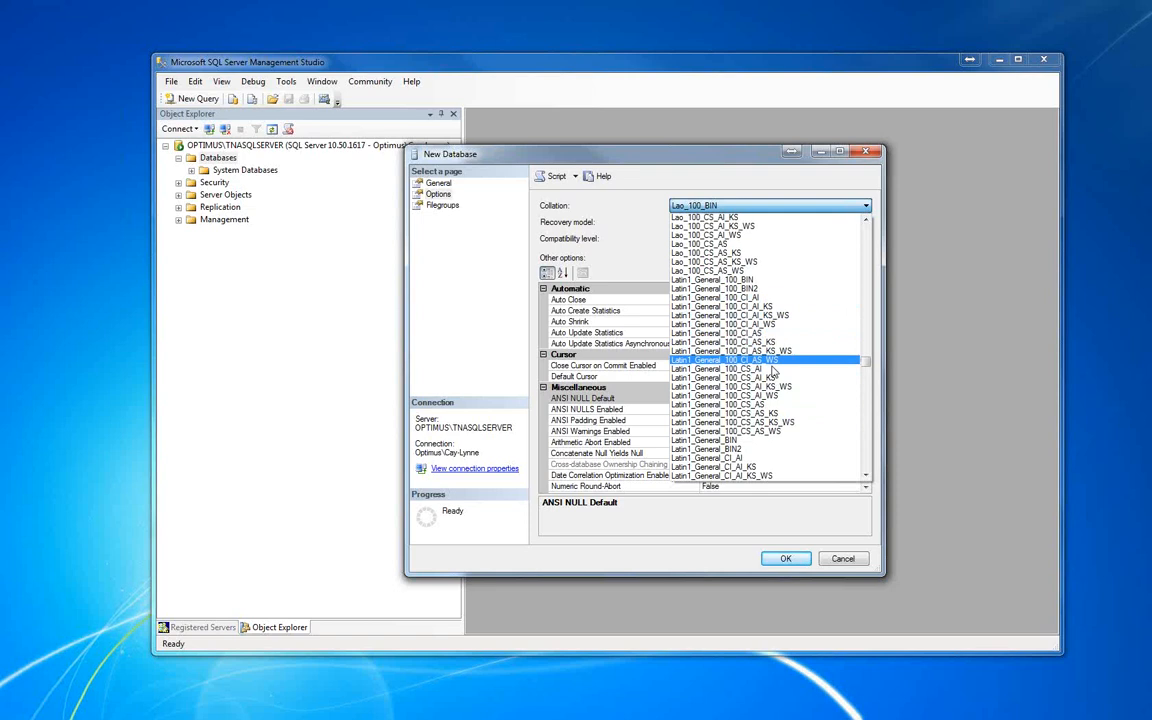
{"action": "scroll", "coordinate": [773, 378], "scroll_direction": "down", "scroll_amount": 1}
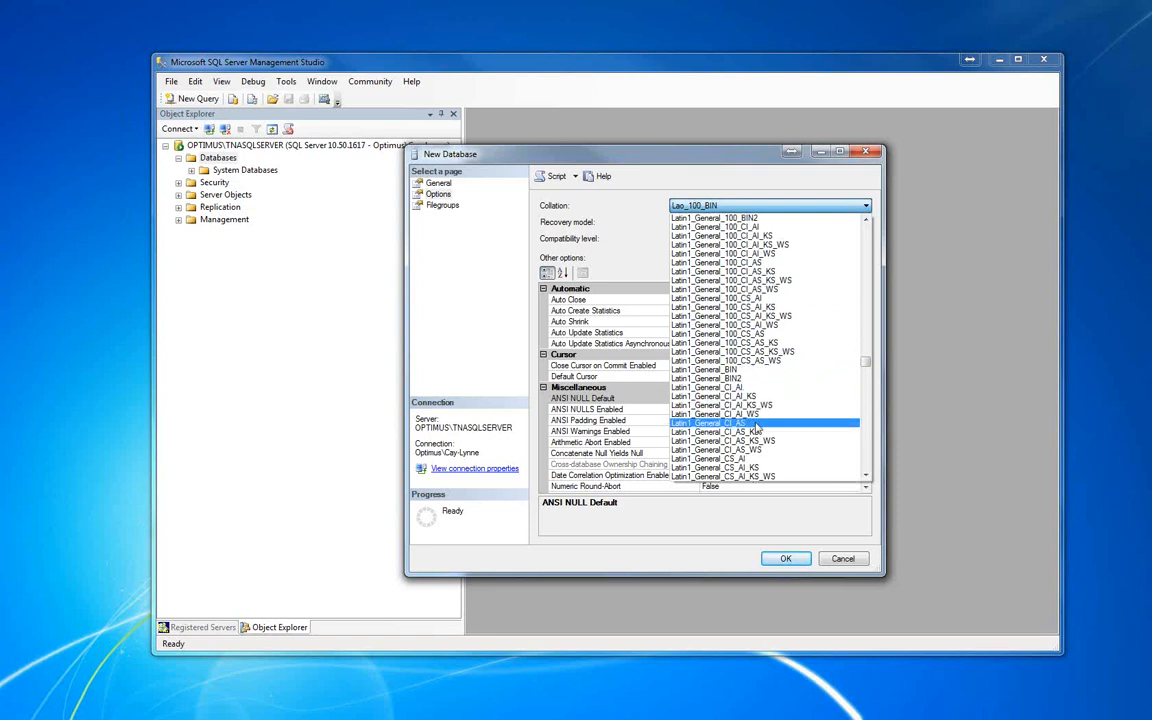
{"action": "left_click", "coordinate": [758, 424]}
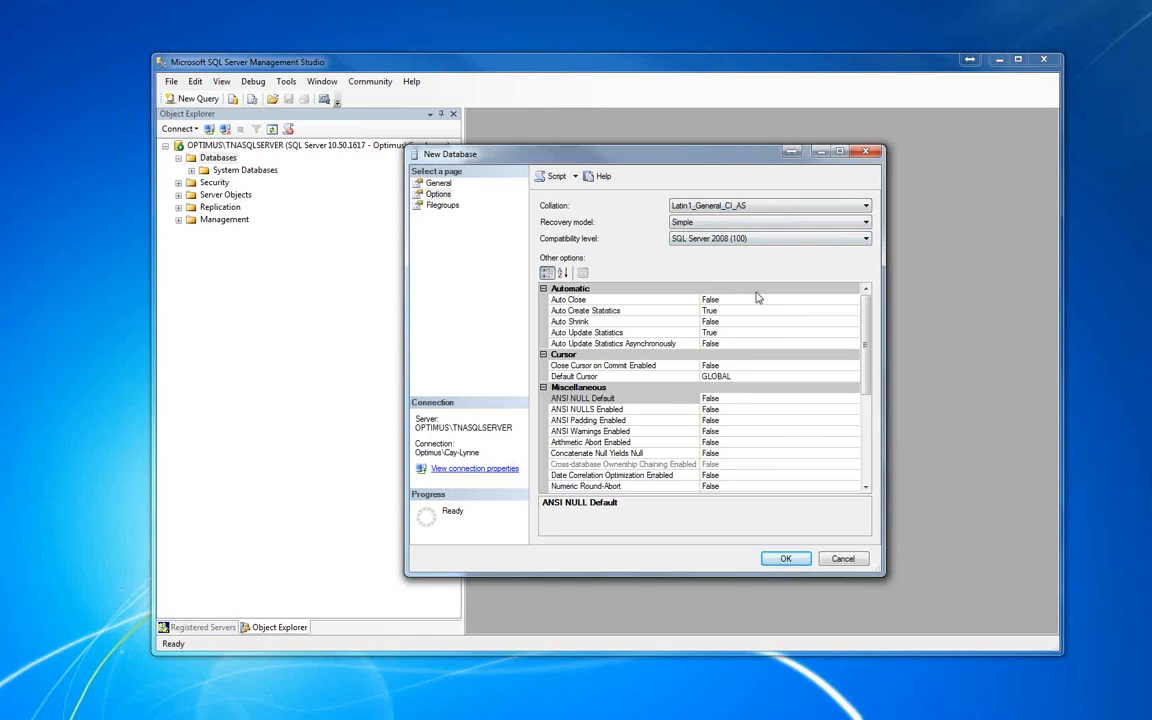
{"action": "left_click", "coordinate": [786, 560]}
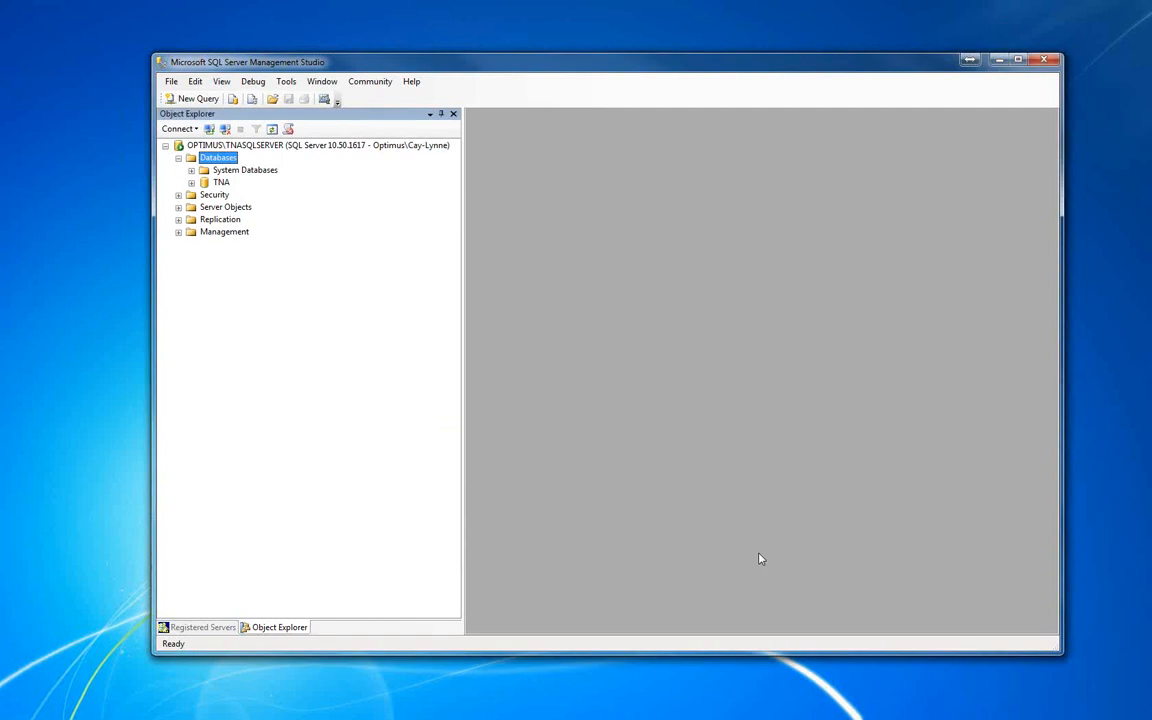
Start a new login under the server's Security logins, name it TNAUser, and choose SQL Server authentication.
{"action": "left_click", "coordinate": [222, 183]}
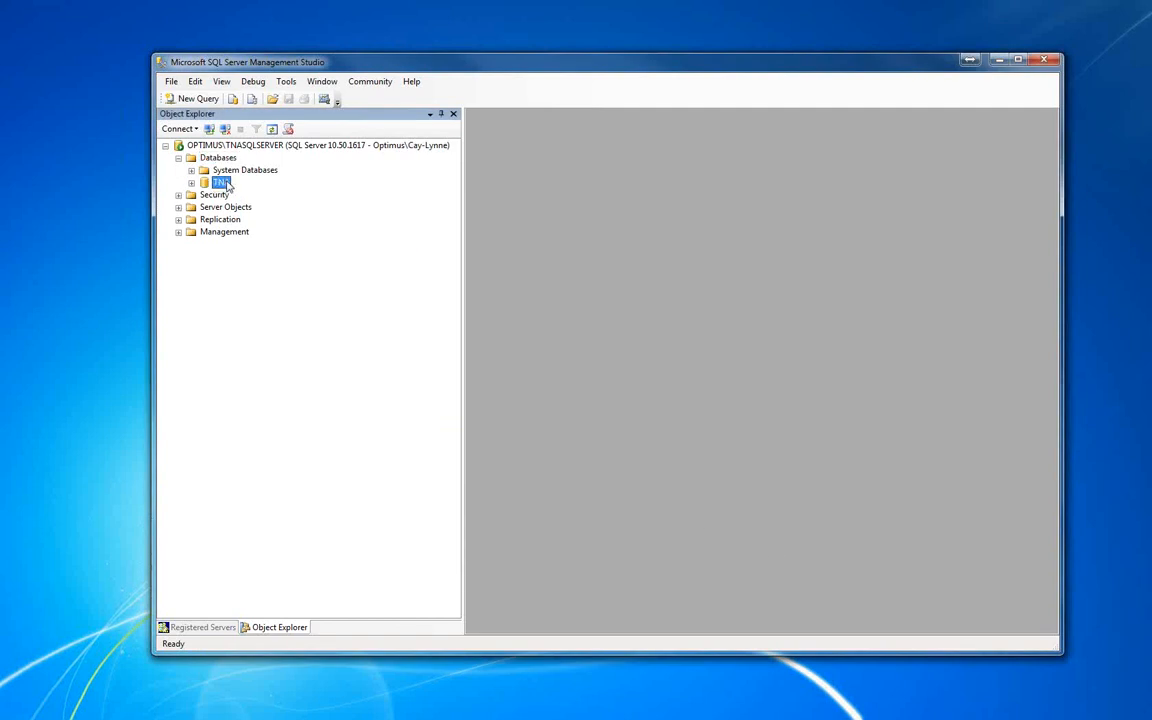
{"action": "left_click", "coordinate": [178, 195]}
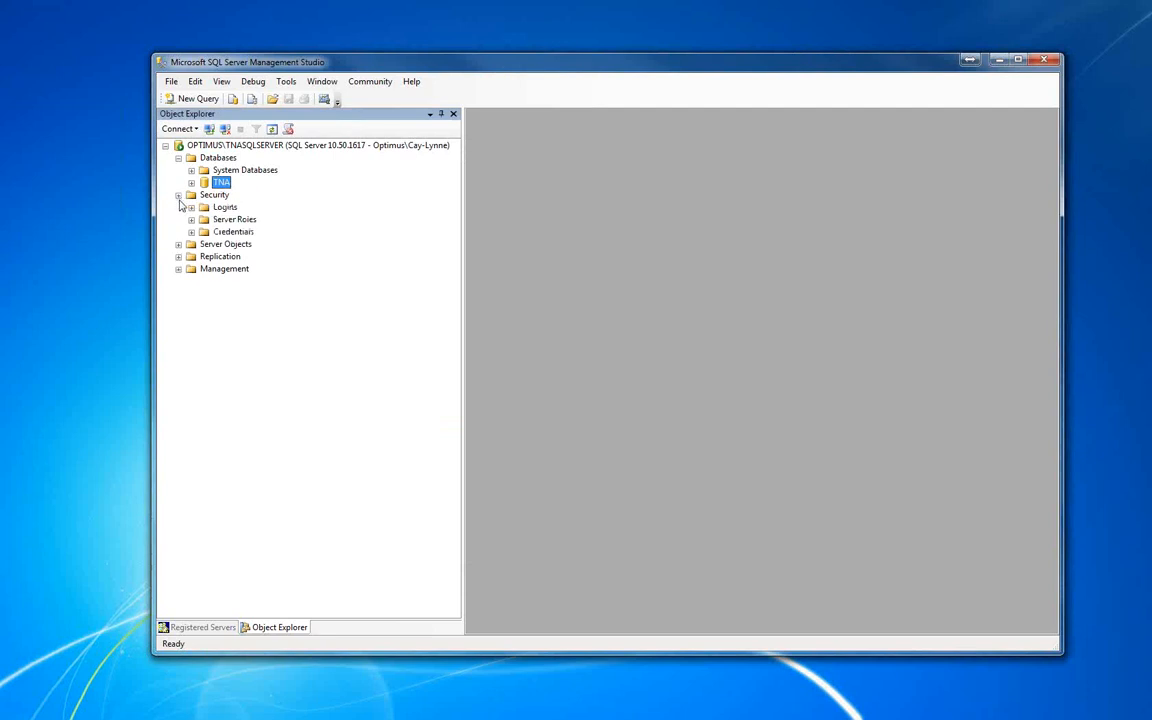
{"action": "left_click", "coordinate": [191, 207]}
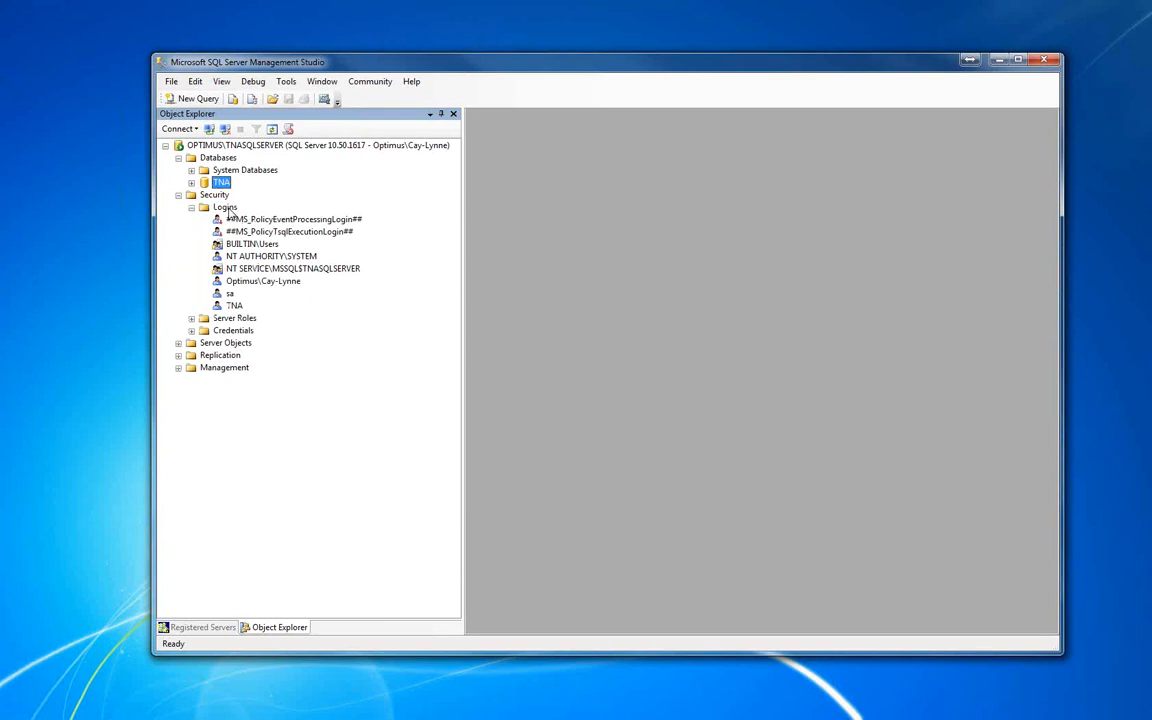
{"action": "right_click", "coordinate": [226, 208]}
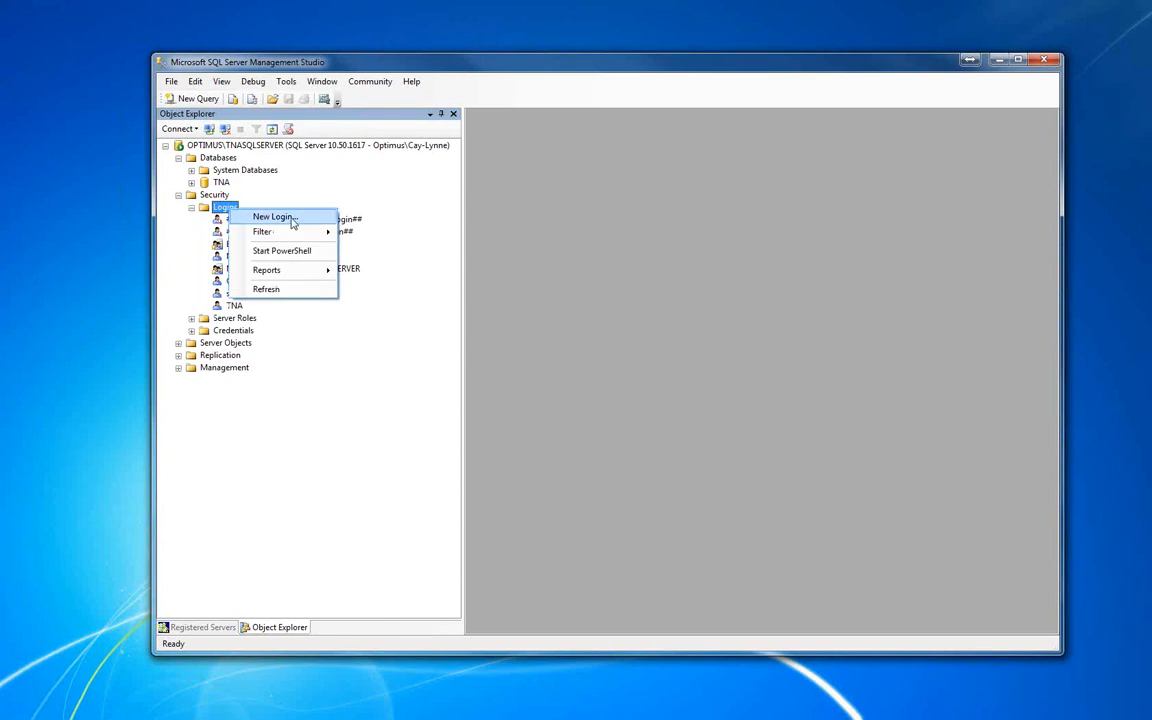
{"action": "left_click", "coordinate": [265, 217]}
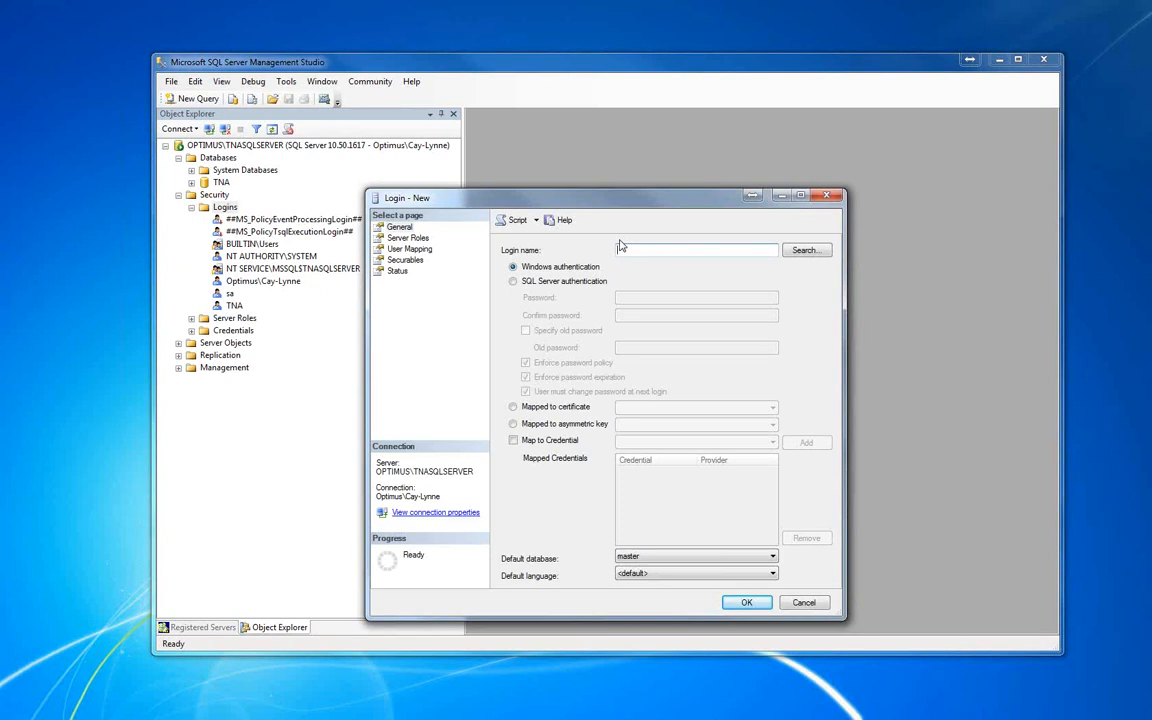
{"action": "type", "text": "TNAUser"}
{"action": "left_click", "coordinate": [513, 283]}
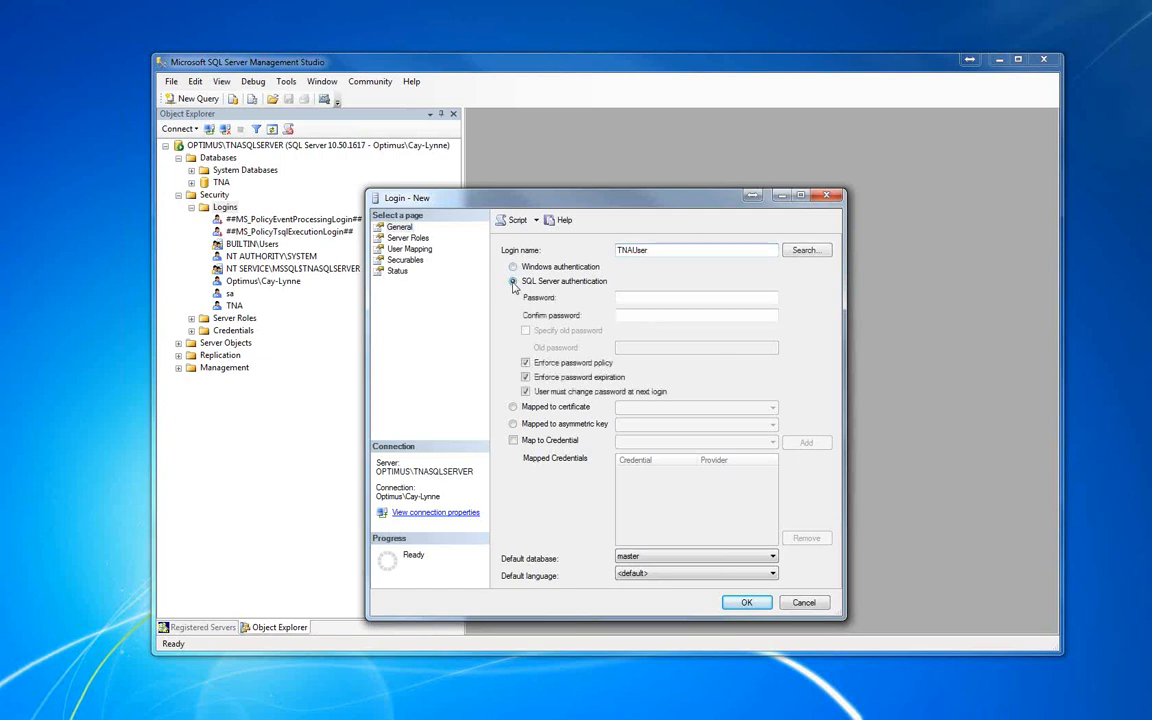
Enter and confirm the login's password, and turn off Enforce password policy.
{"action": "left_click", "coordinate": [630, 297]}
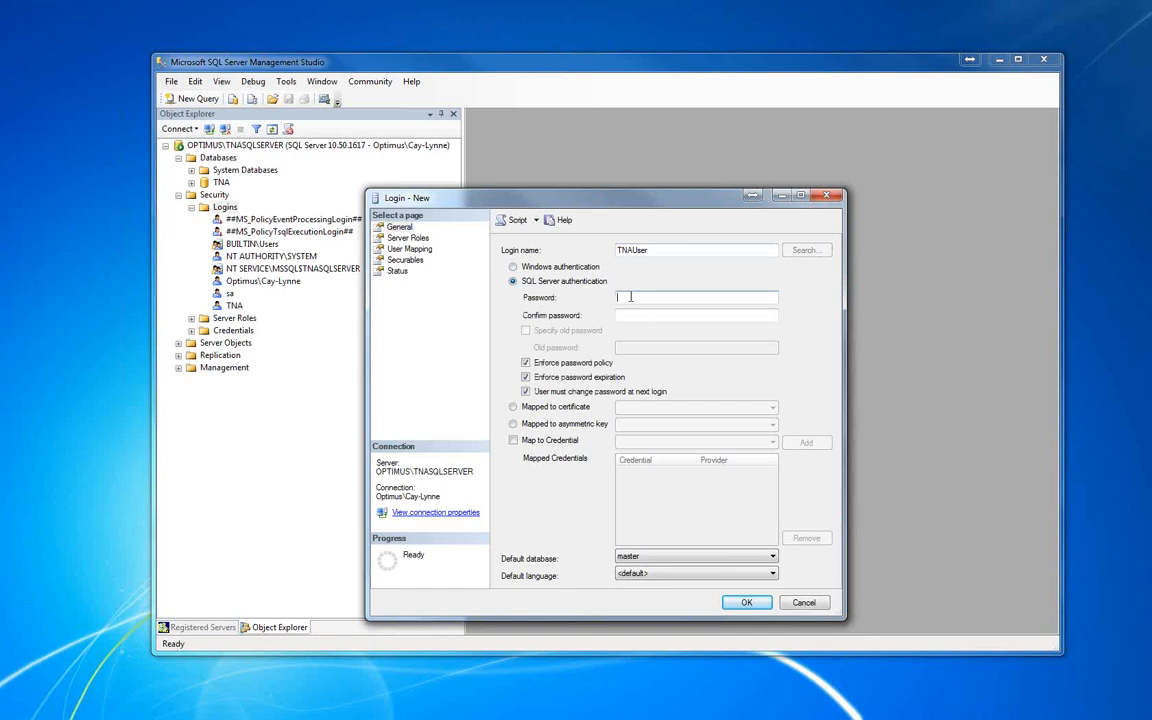
{"action": "type", "text": "********"}
{"action": "key", "text": "Tab"}
{"action": "type", "text": "******"}
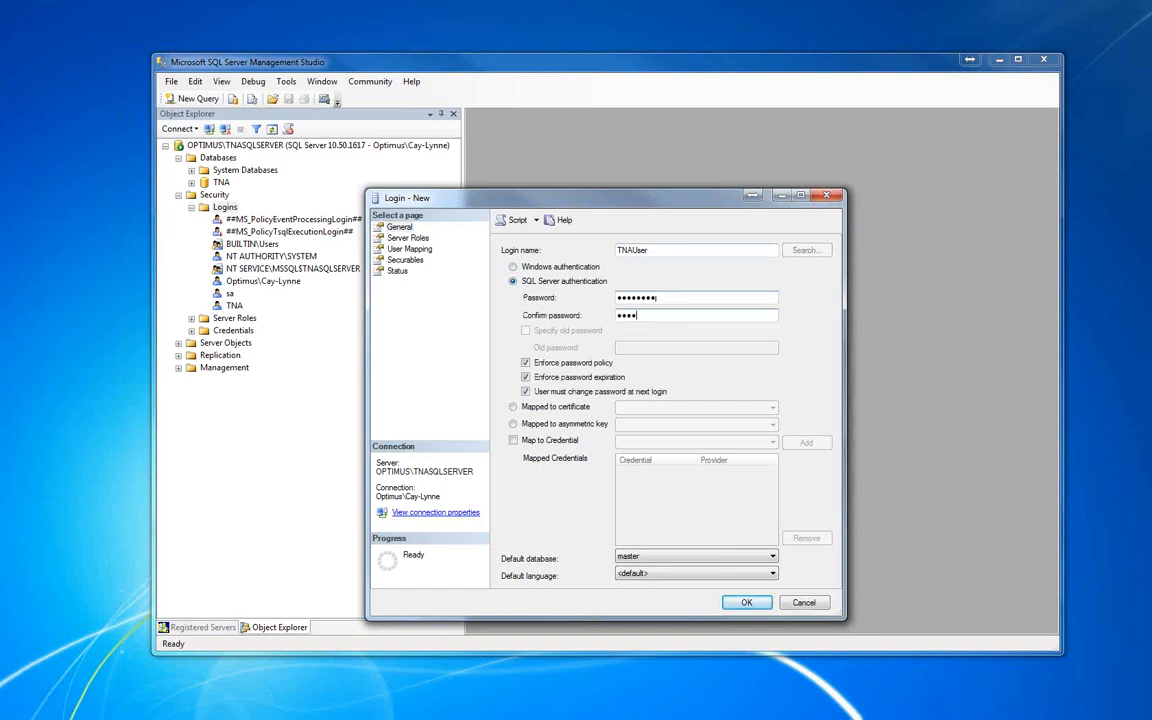
{"action": "type", "text": "**"}
{"action": "left_click", "coordinate": [526, 363]}
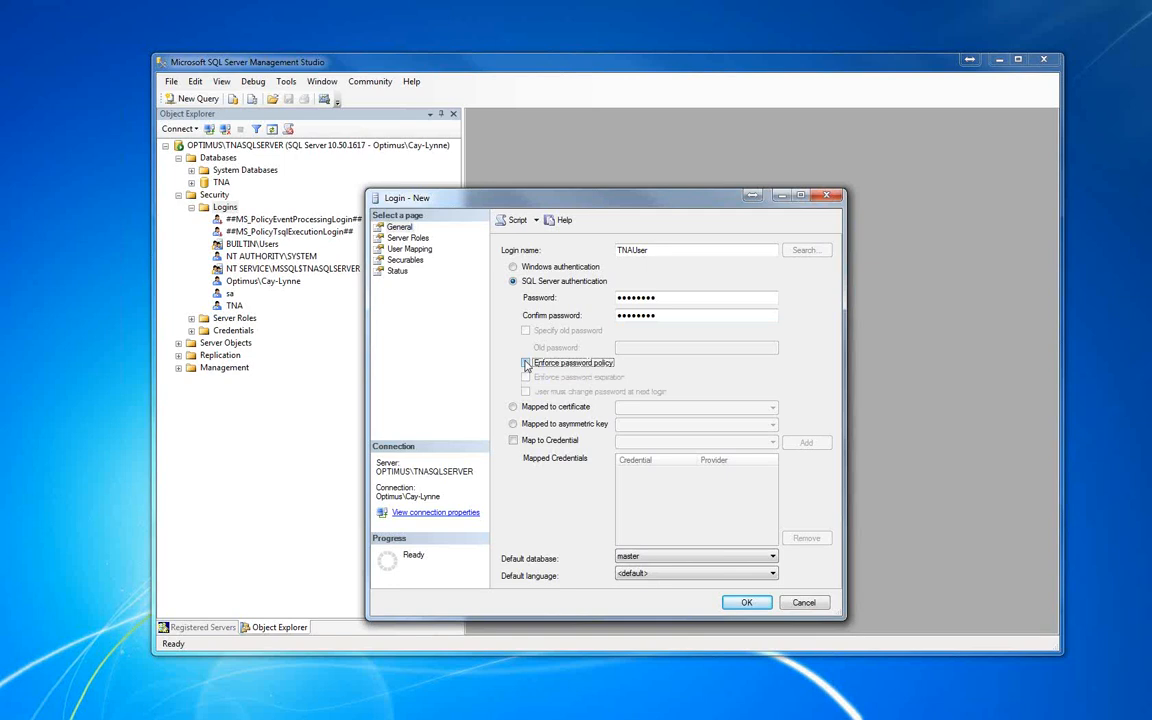
Give the new login the bulkadmin, dbcreator and securityadmin server roles.
{"action": "left_click", "coordinate": [404, 238]}
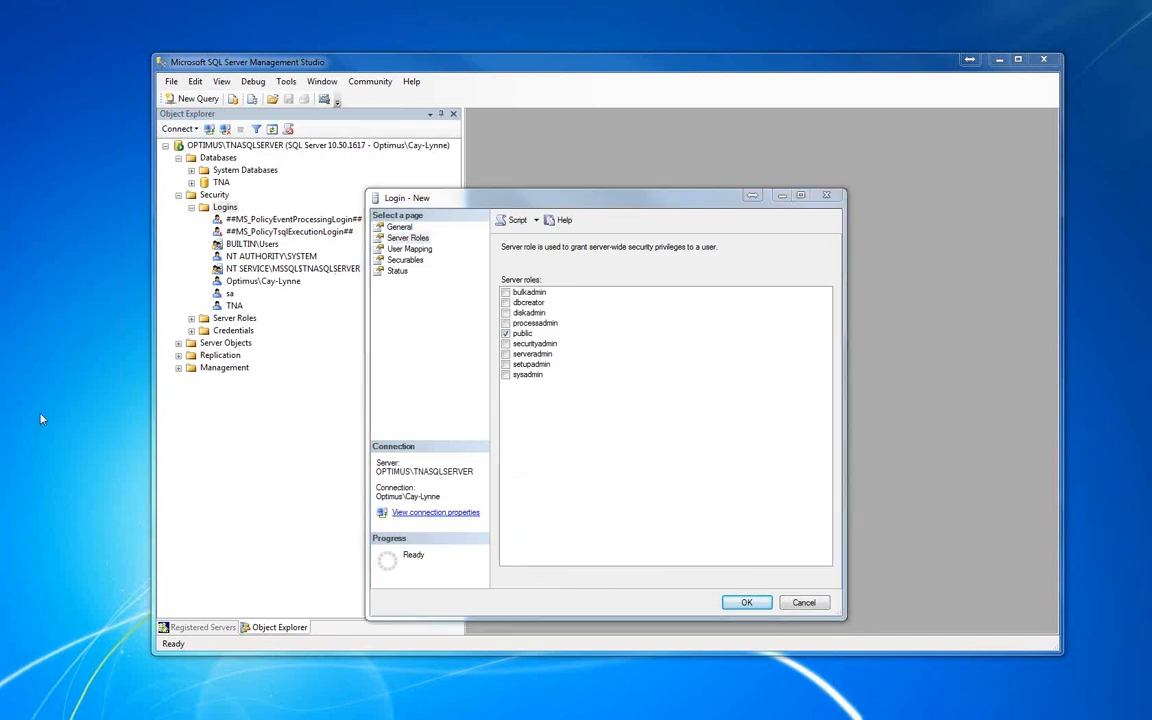
{"action": "left_click", "coordinate": [505, 292]}
{"action": "left_click", "coordinate": [506, 302]}
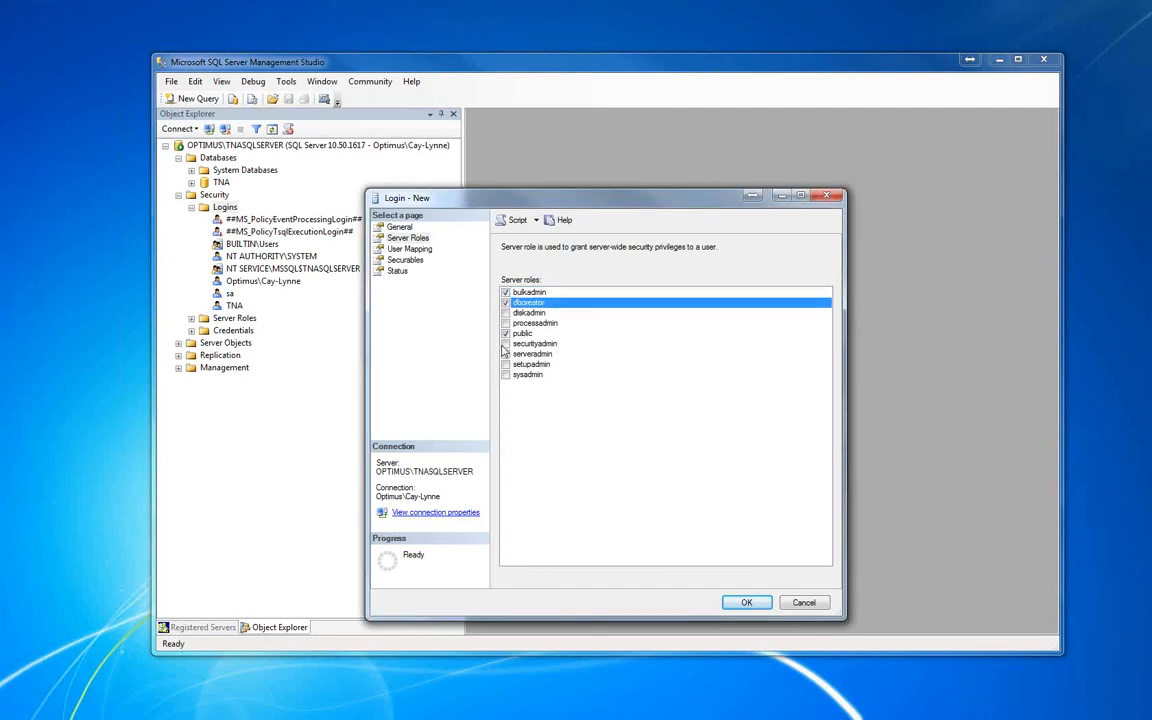
{"action": "left_click", "coordinate": [504, 344]}
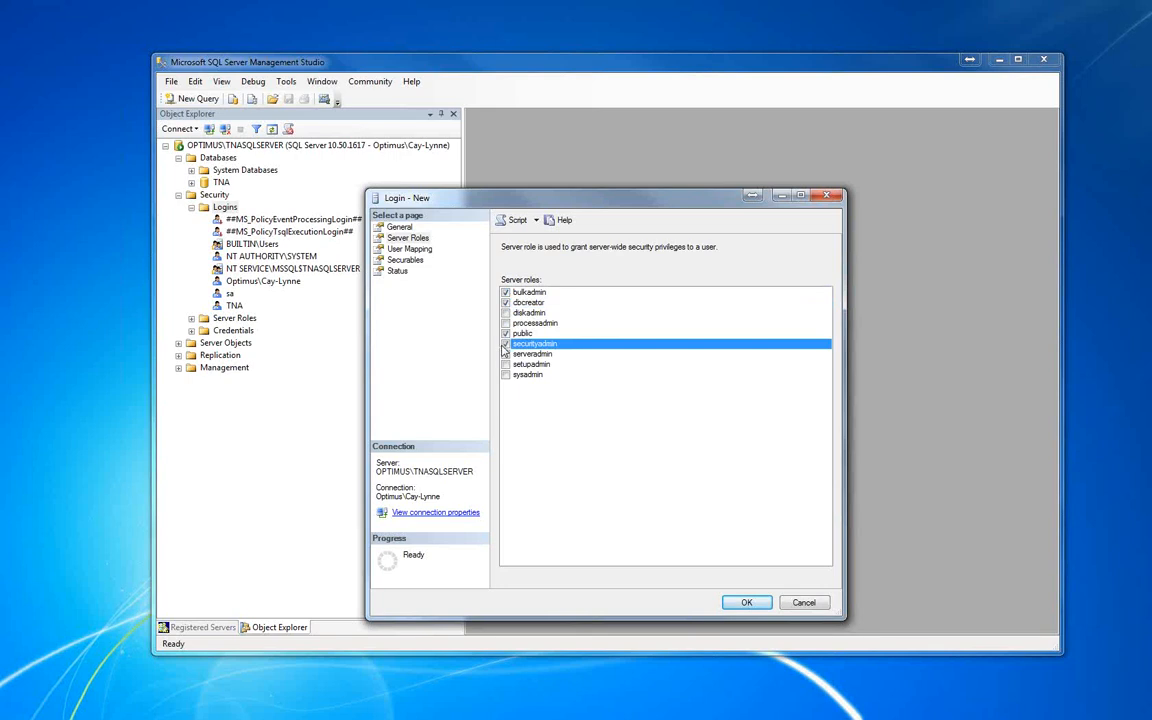
Map the login to the TNA database with the db_owner role, create it, and minimize SQL Server Management Studio.
{"action": "left_click", "coordinate": [405, 249]}
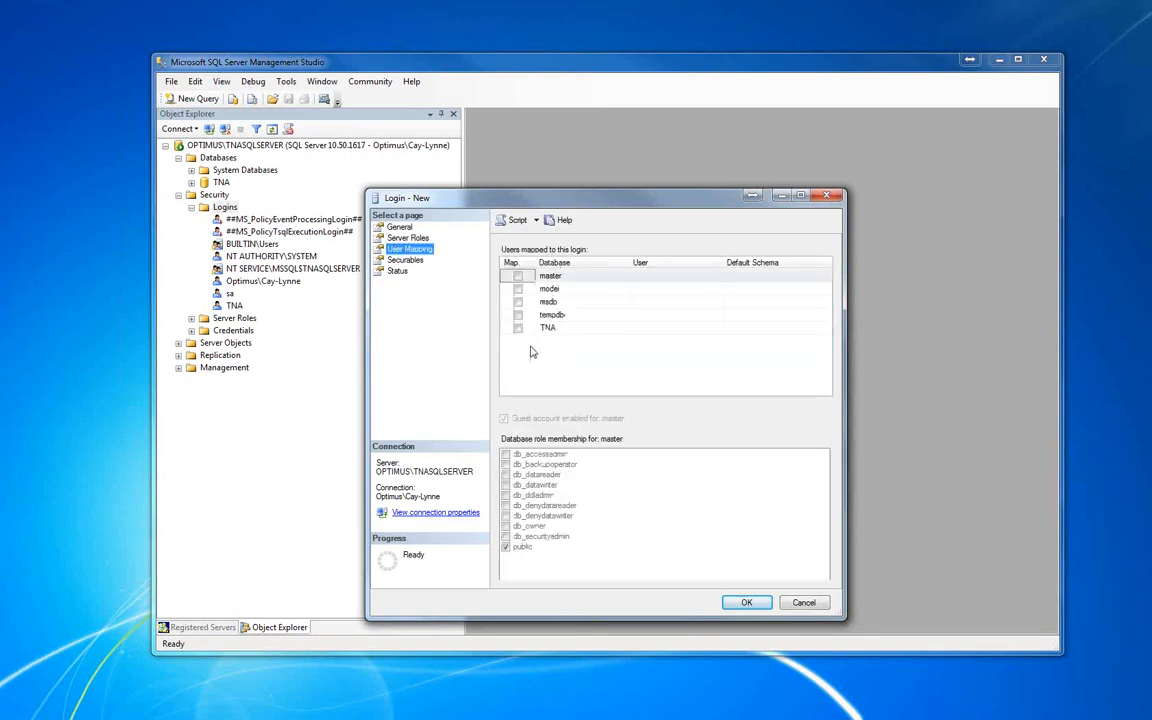
{"action": "left_click", "coordinate": [518, 328]}
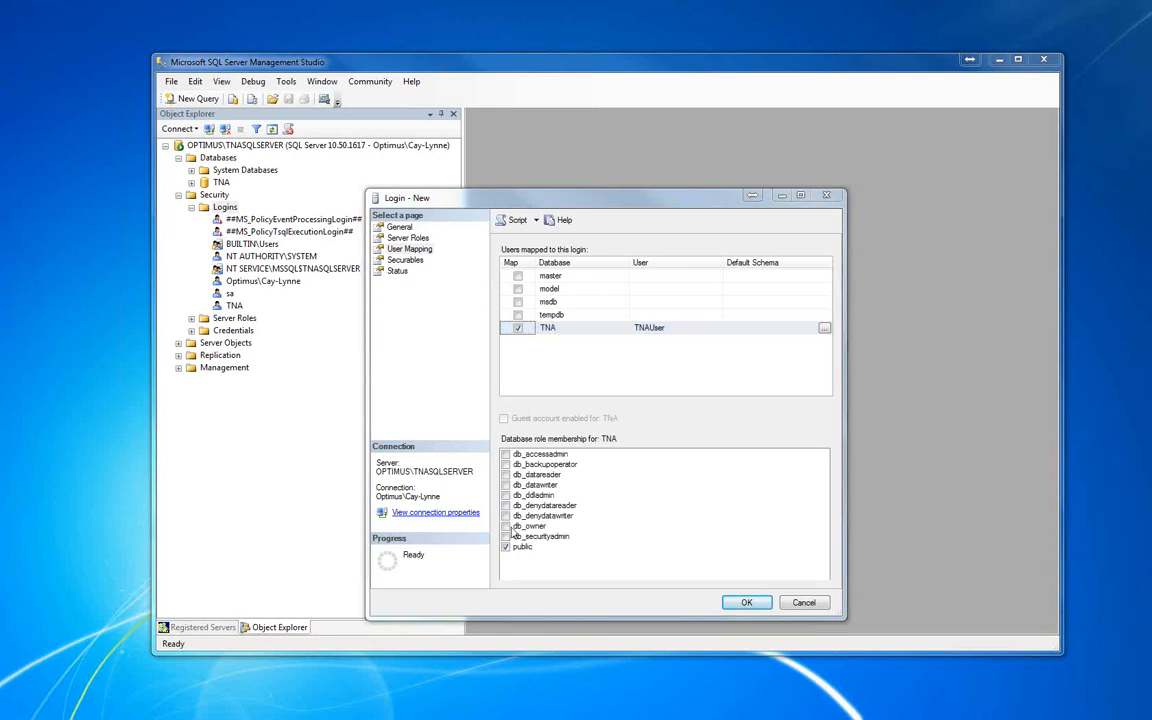
{"action": "left_click", "coordinate": [505, 527]}
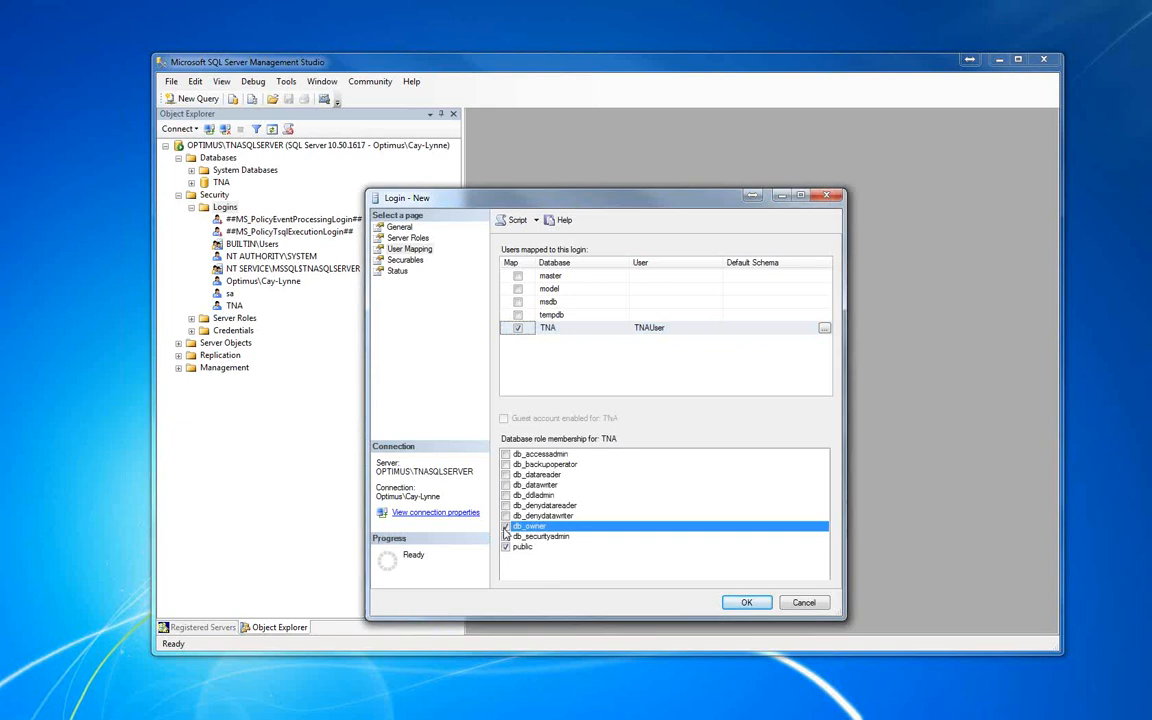
{"action": "left_click", "coordinate": [750, 603]}
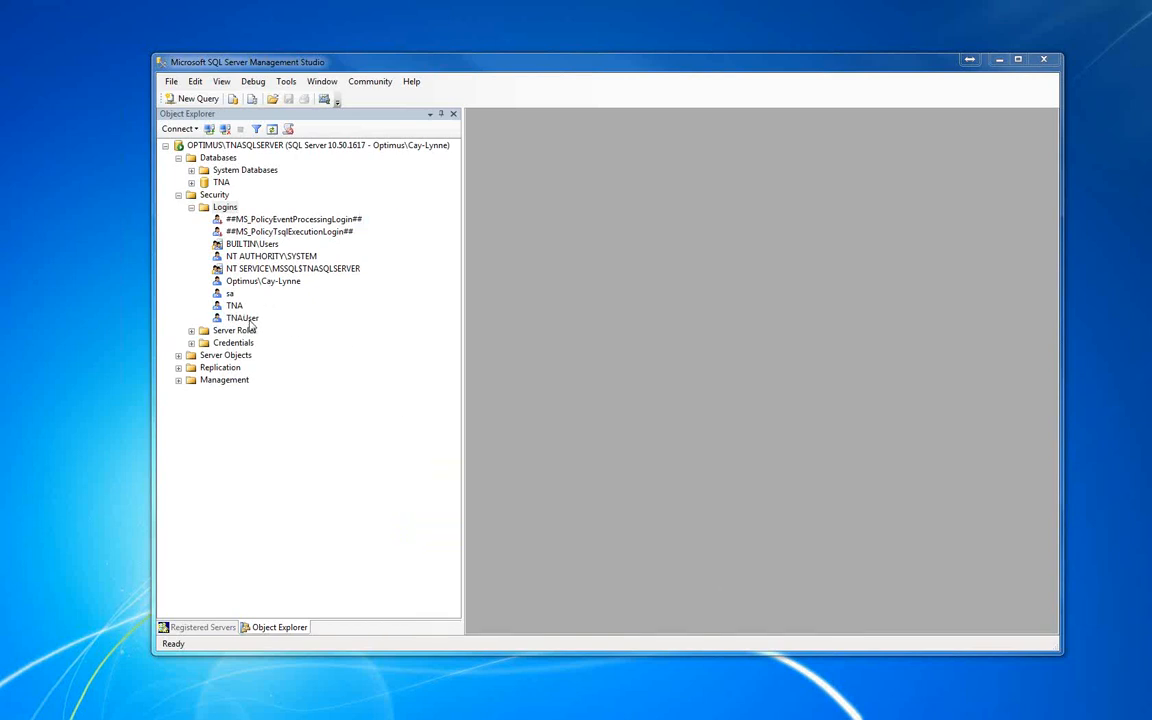
{"action": "left_click", "coordinate": [191, 207]}
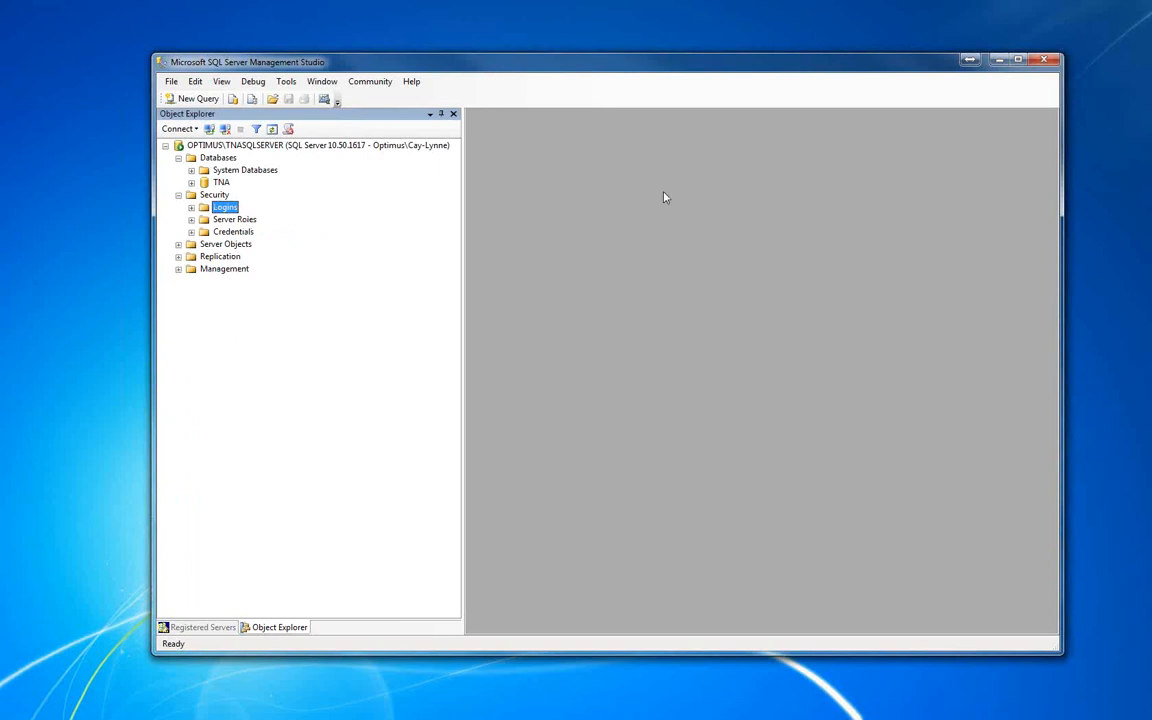
{"action": "left_click", "coordinate": [1000, 61]}
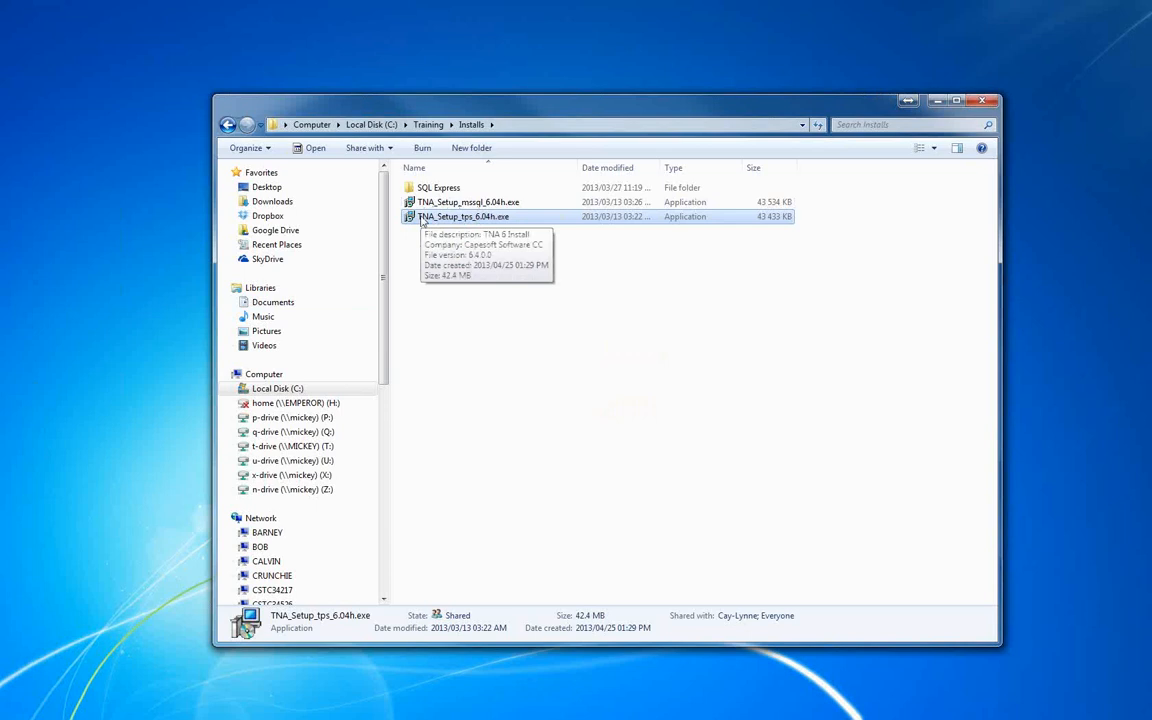
Launch TNA_Setup_mssql_6.04h.exe from the Installs folder and set the location to Other.
{"action": "double_click", "coordinate": [484, 203]}
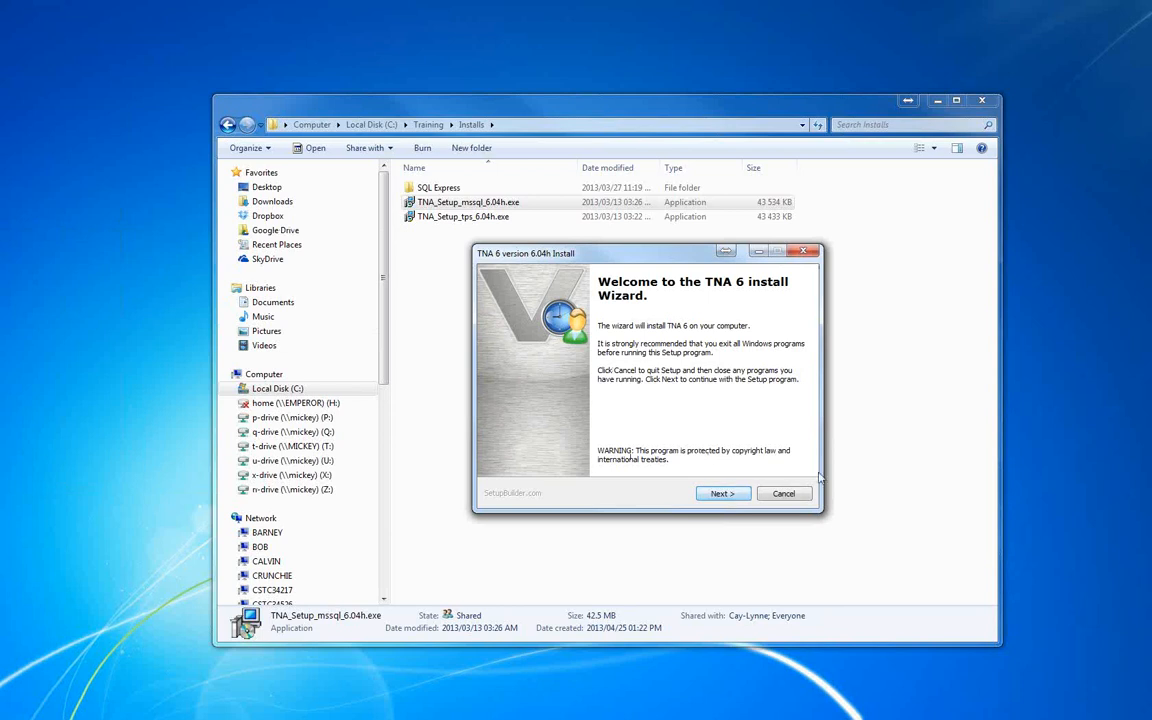
{"action": "left_click", "coordinate": [729, 493]}
{"action": "left_click", "coordinate": [713, 349]}
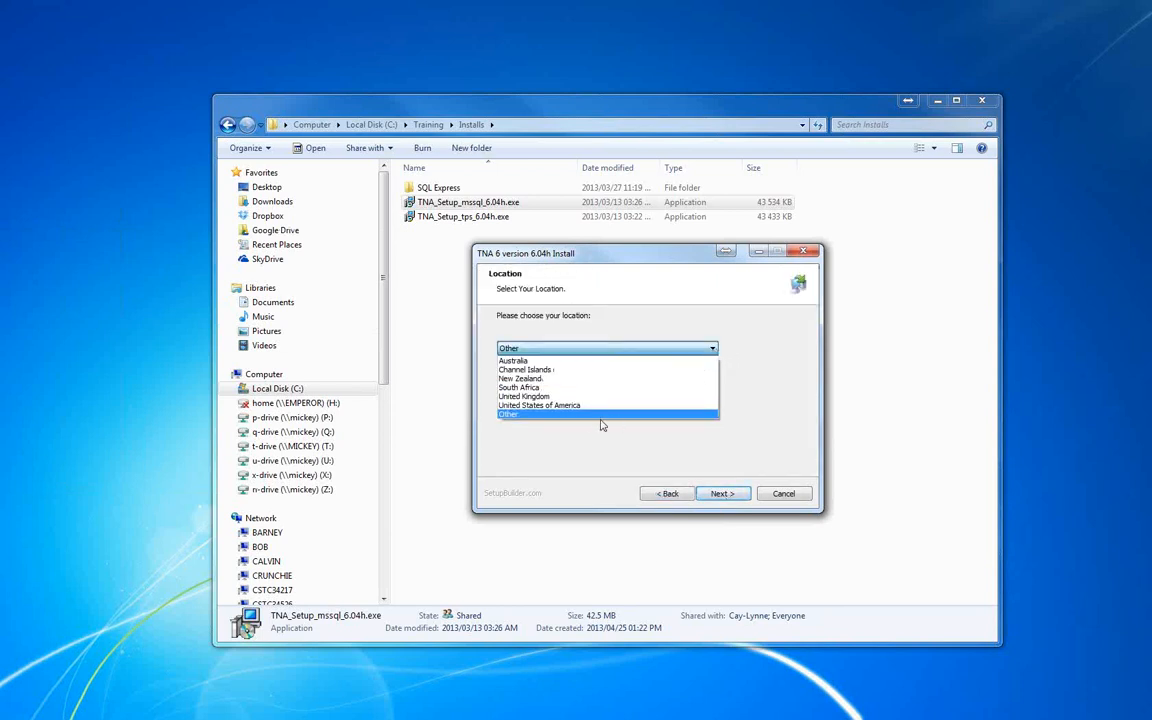
{"action": "left_click", "coordinate": [584, 416]}
{"action": "left_click", "coordinate": [728, 489]}
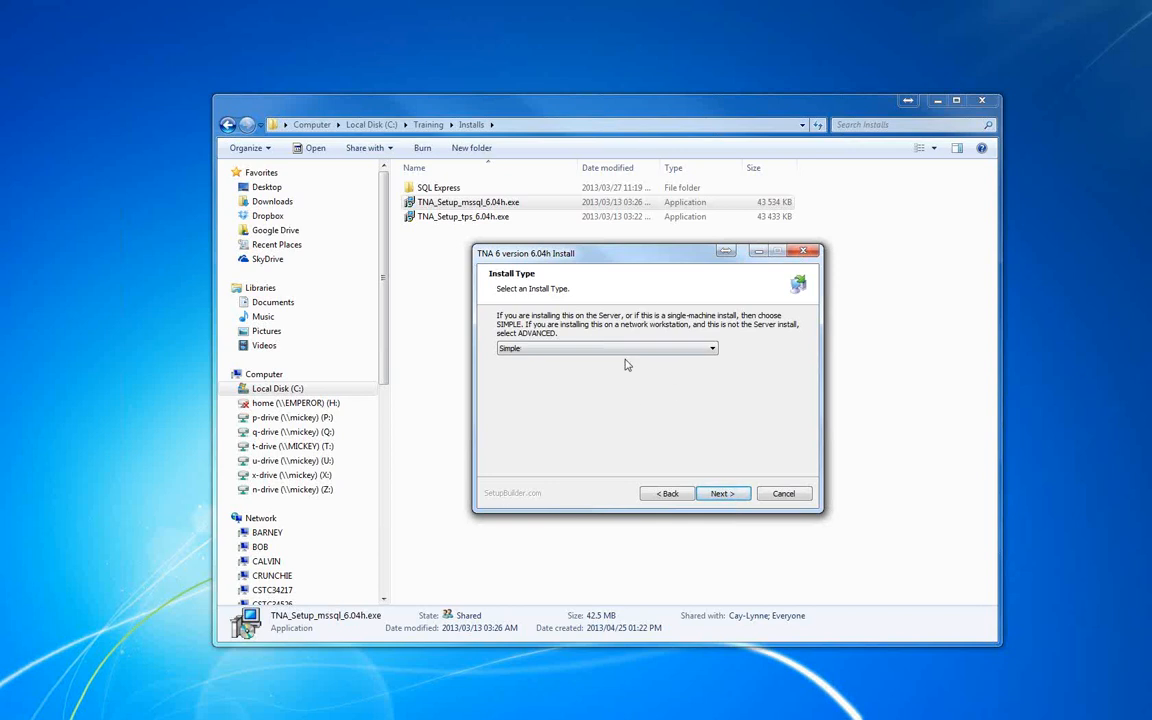
Accept the Simple install type and the C:\TNA Program and C:\TNA Program\Data folders, and run the installation.
{"action": "left_click", "coordinate": [726, 497]}
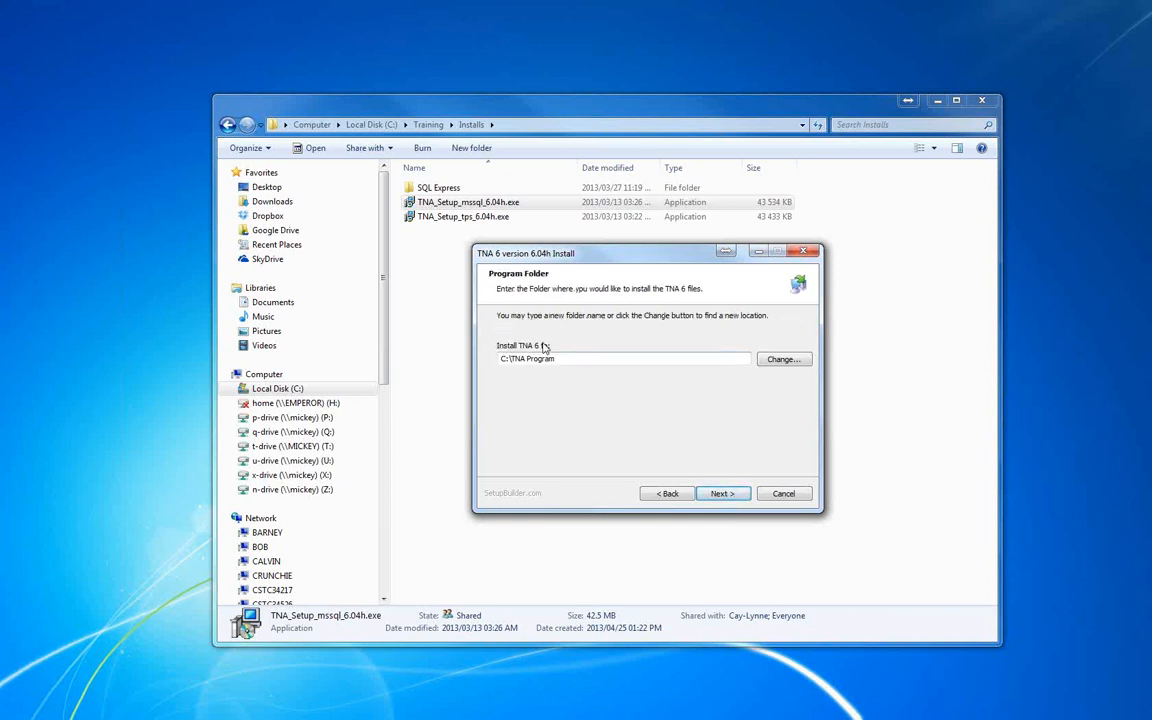
{"action": "left_click", "coordinate": [729, 495]}
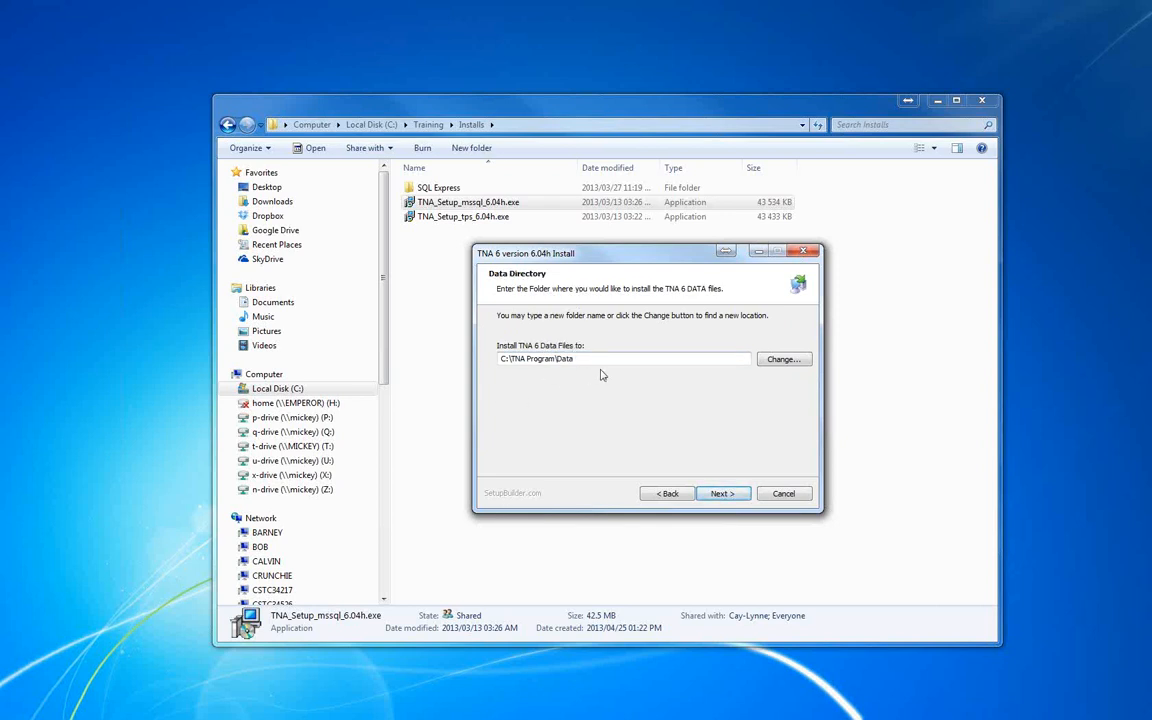
{"action": "left_click", "coordinate": [726, 495]}
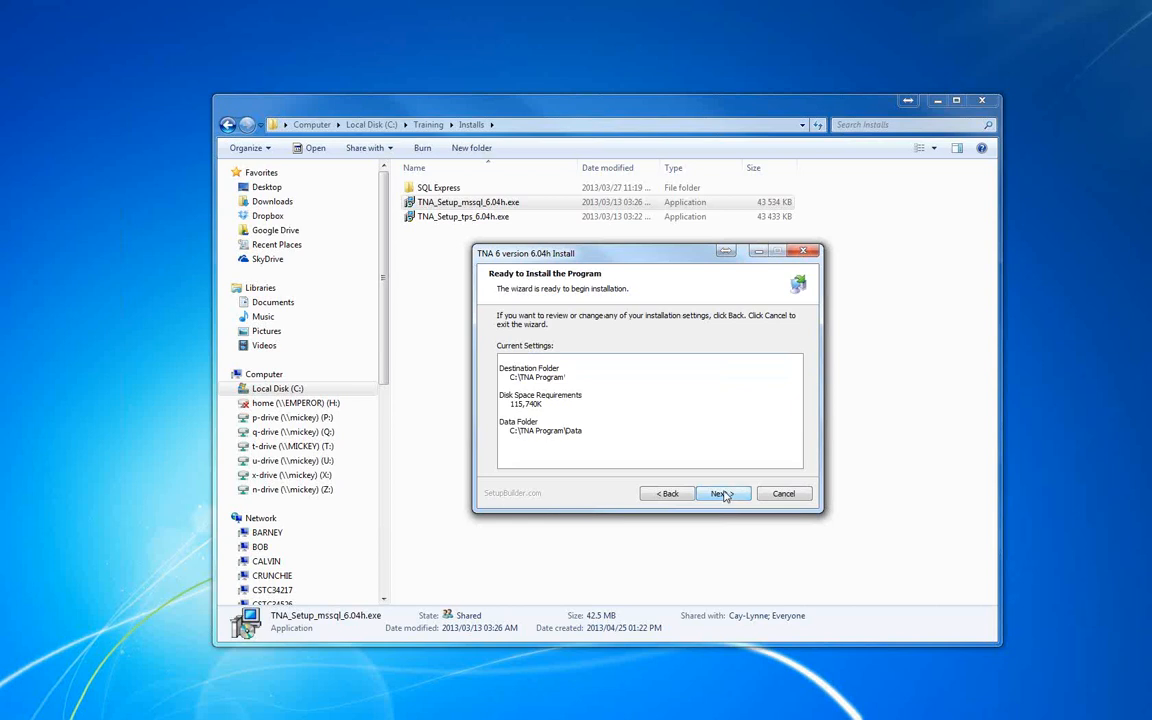
{"action": "left_click", "coordinate": [723, 494]}
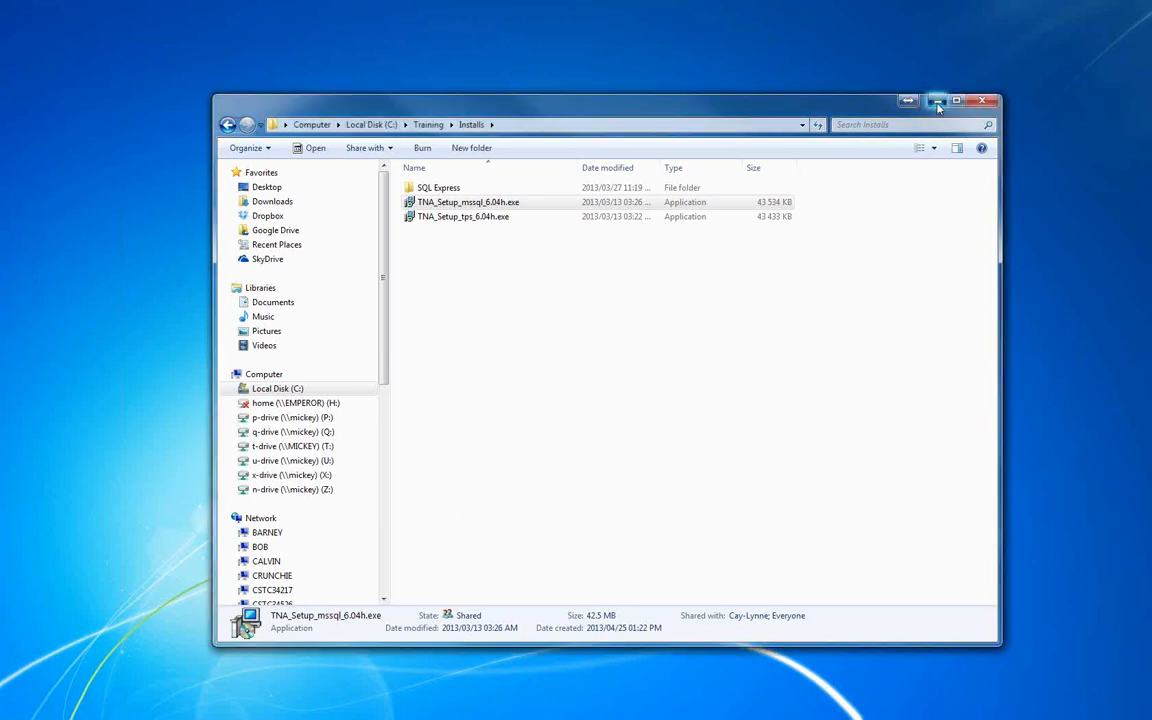
{"action": "left_click", "coordinate": [937, 102]}
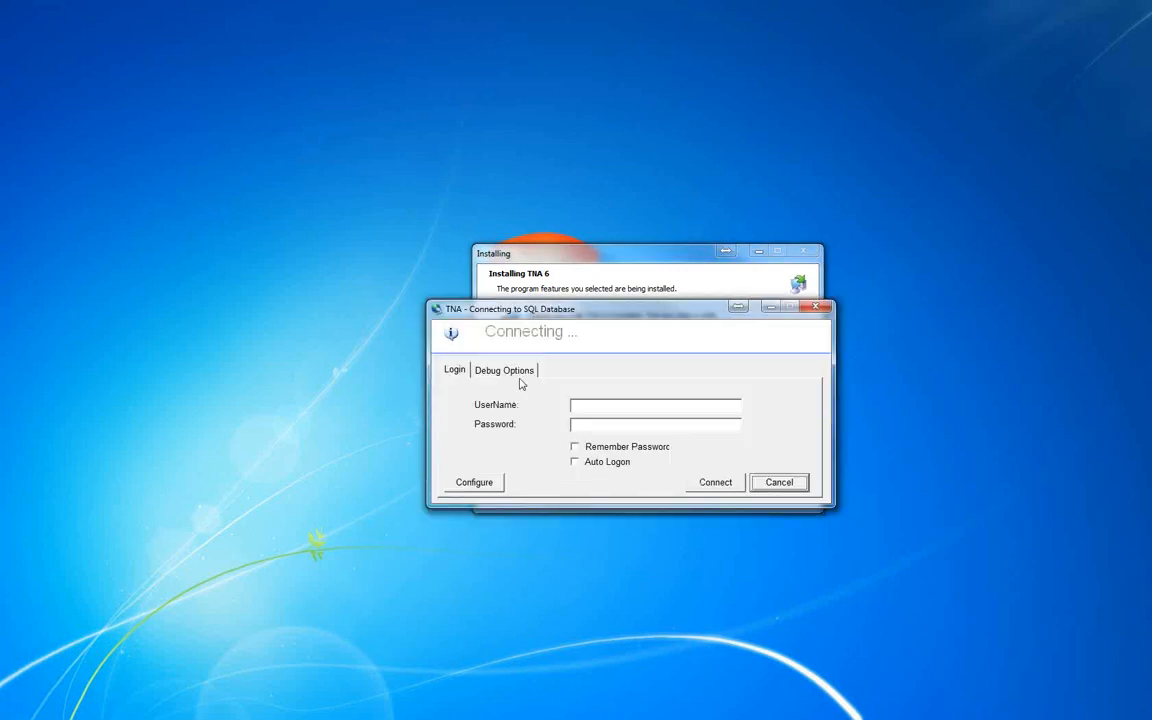
Expand the SQL connection configuration to its server settings and copy the server name from SQL Server Management Studio's connection dialog.
{"action": "left_click", "coordinate": [472, 483]}
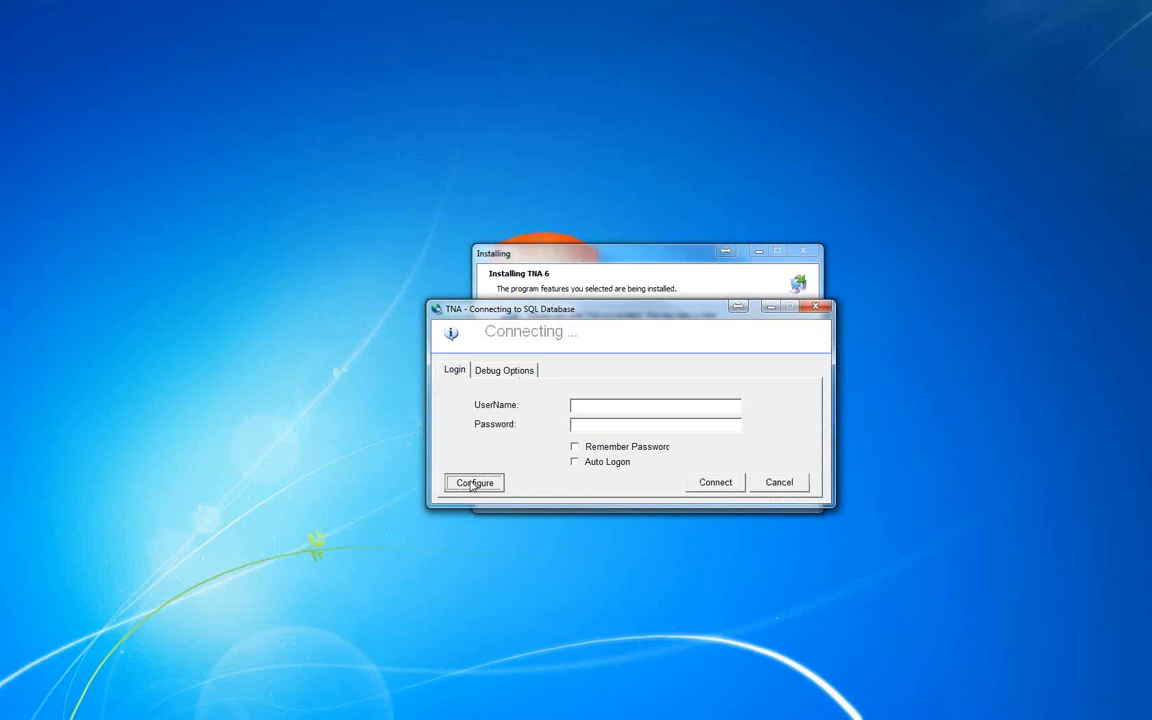
{"action": "left_click", "coordinate": [784, 670]}
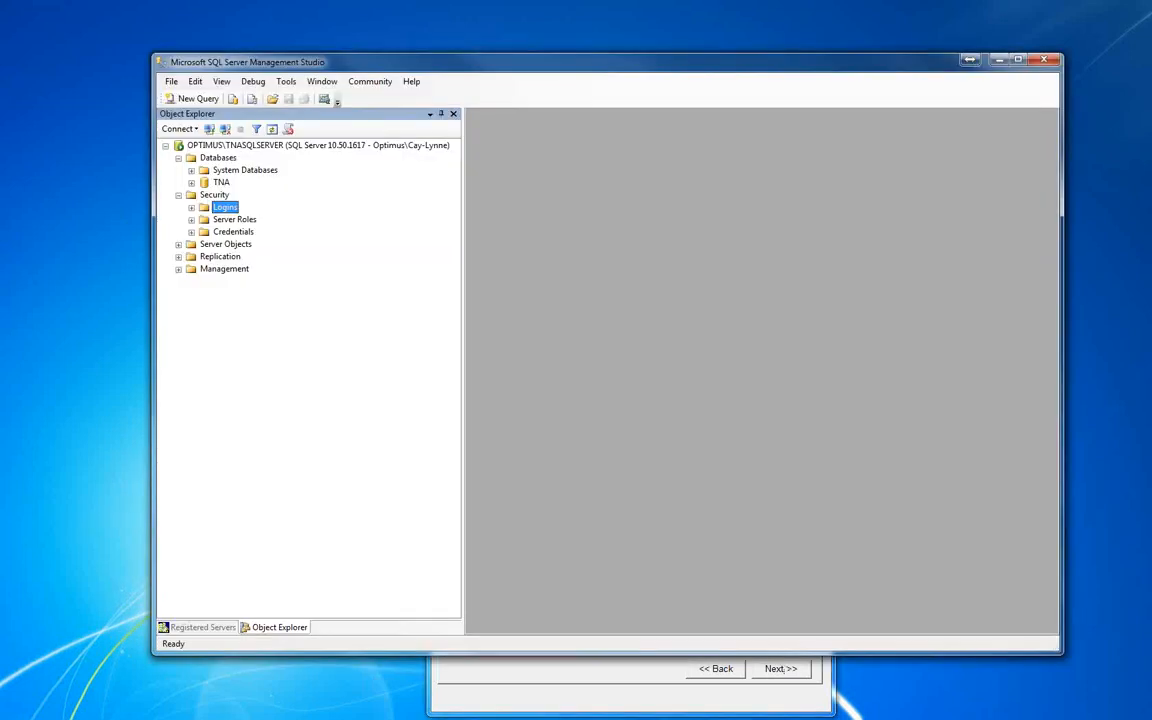
{"action": "left_click", "coordinate": [209, 129]}
{"action": "key", "text": "ctrl+c"}
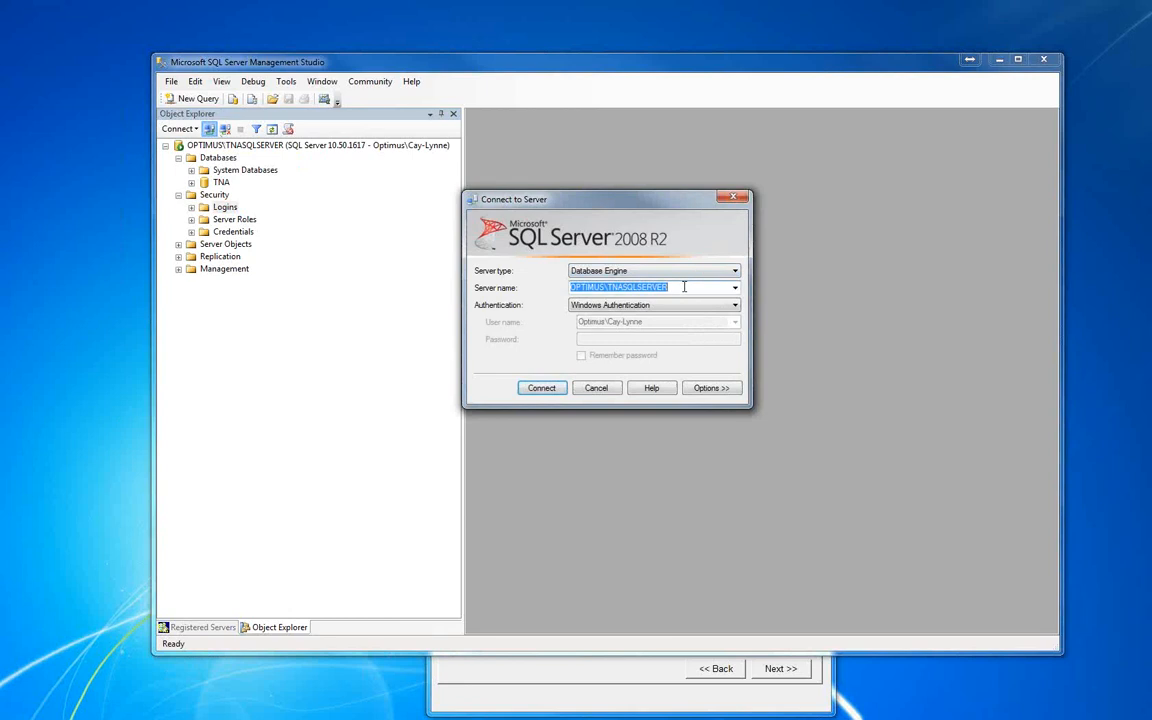
{"action": "left_click", "coordinate": [600, 389]}
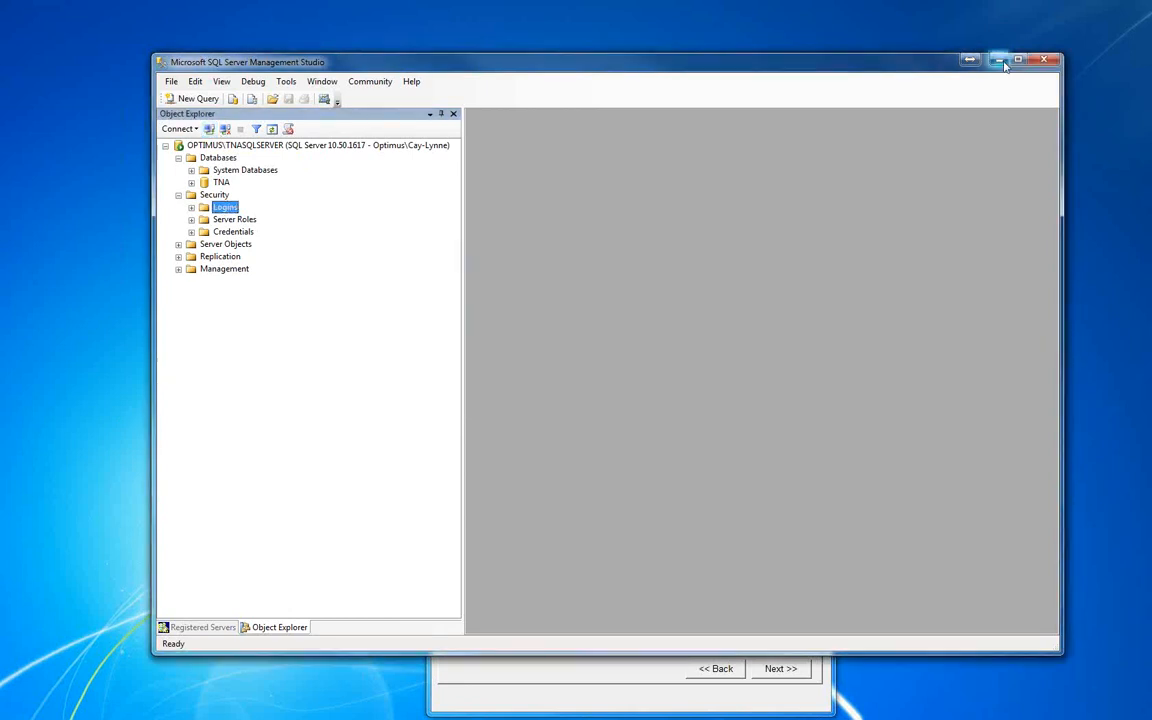
{"action": "left_click", "coordinate": [1044, 59]}
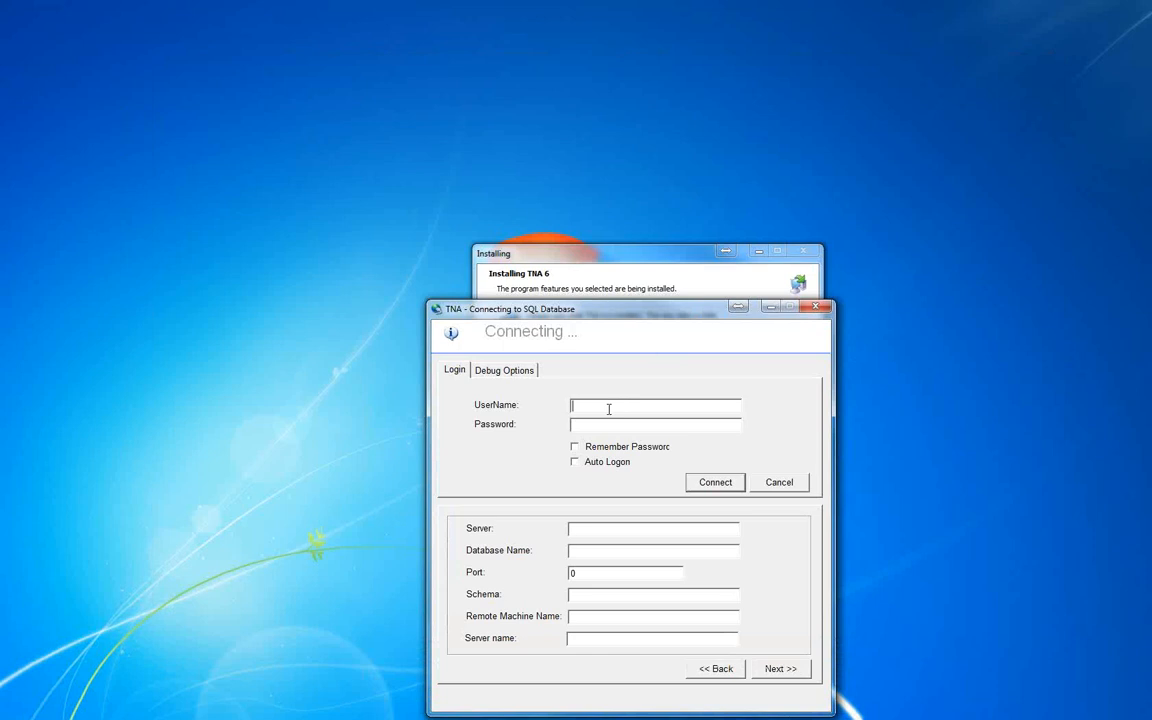
Set the server to OPTIMUS\TNASQLSERVER and the database name to TNA, with user name TNAUser and the login's password.
{"action": "left_click", "coordinate": [587, 531]}
{"action": "key", "text": "ctrl+v"}
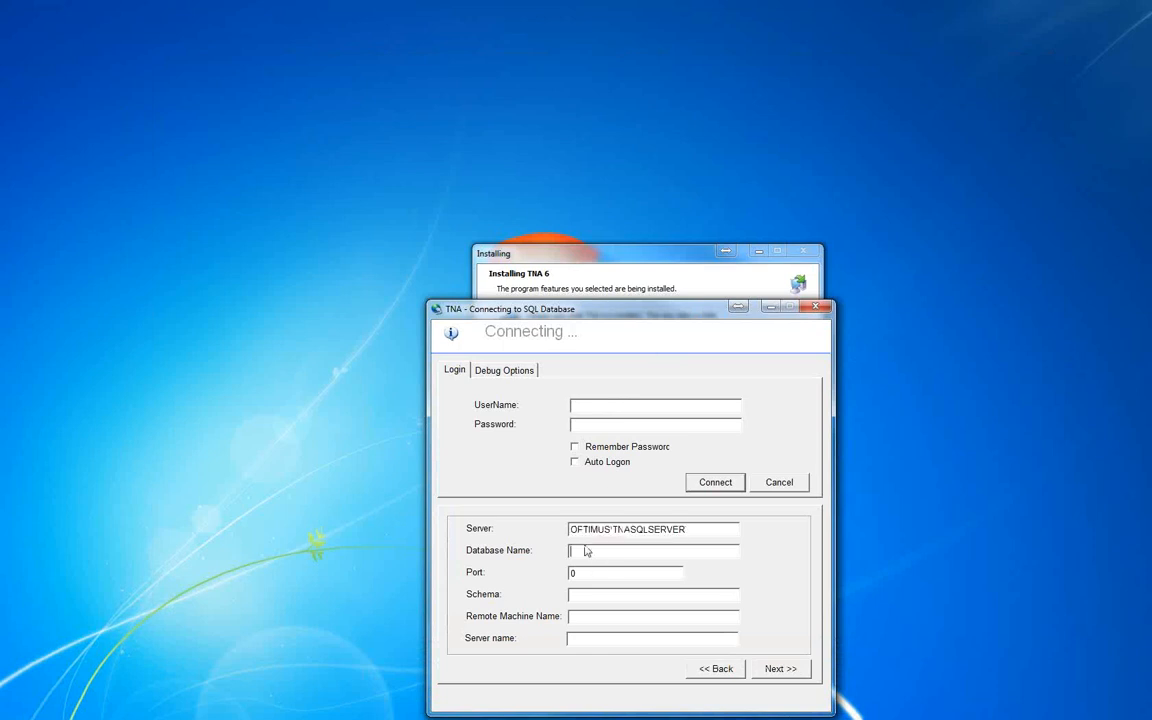
{"action": "left_click", "coordinate": [587, 551]}
{"action": "type", "text": "TNA"}
{"action": "left_click", "coordinate": [781, 672]}
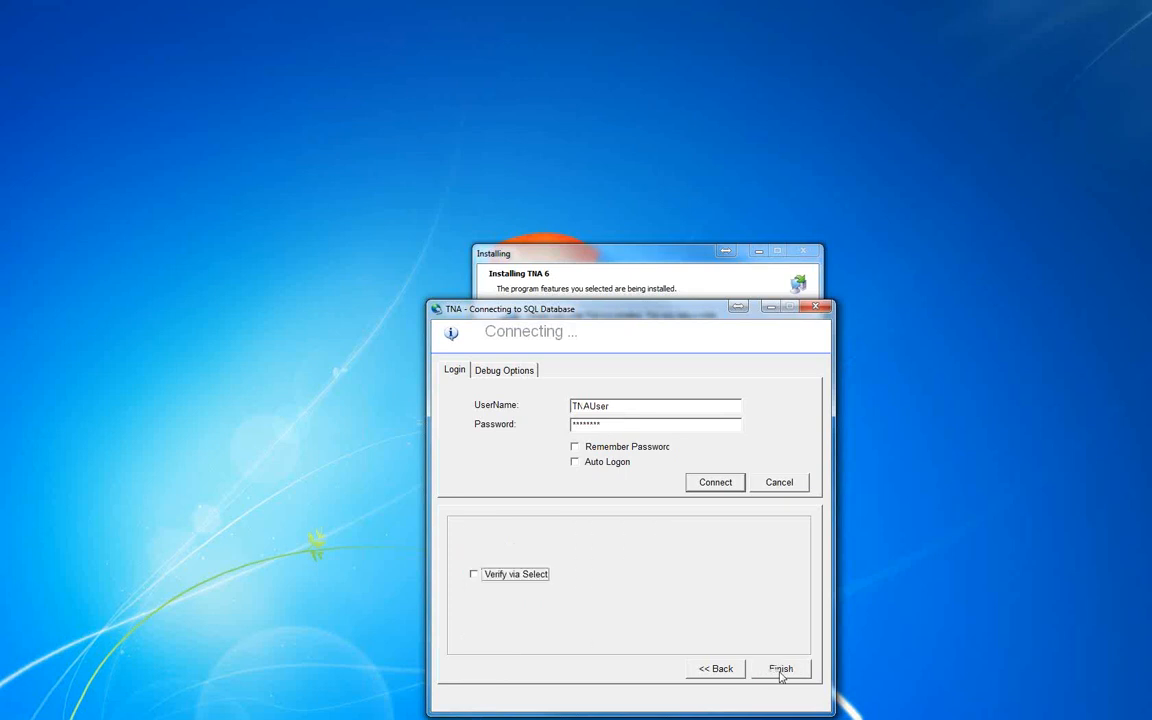
Recheck the server and database settings, and finish the SQL connection configuration with Verify via Select off.
{"action": "left_click", "coordinate": [711, 669]}
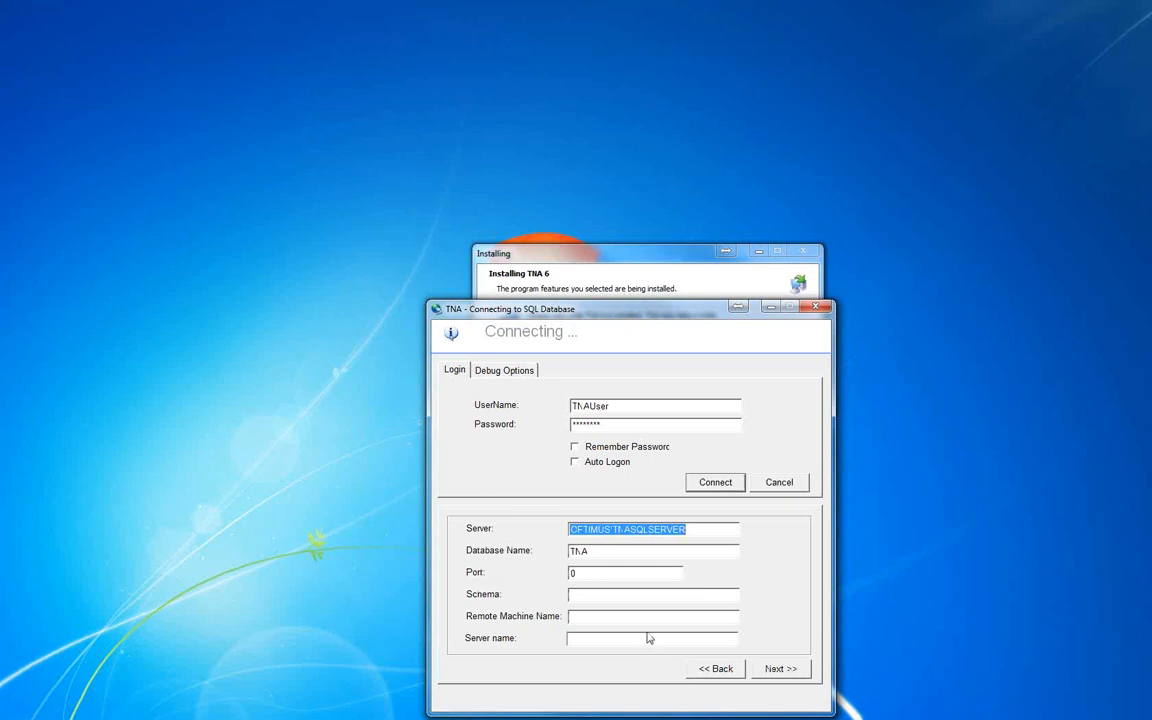
{"action": "left_click", "coordinate": [780, 670]}
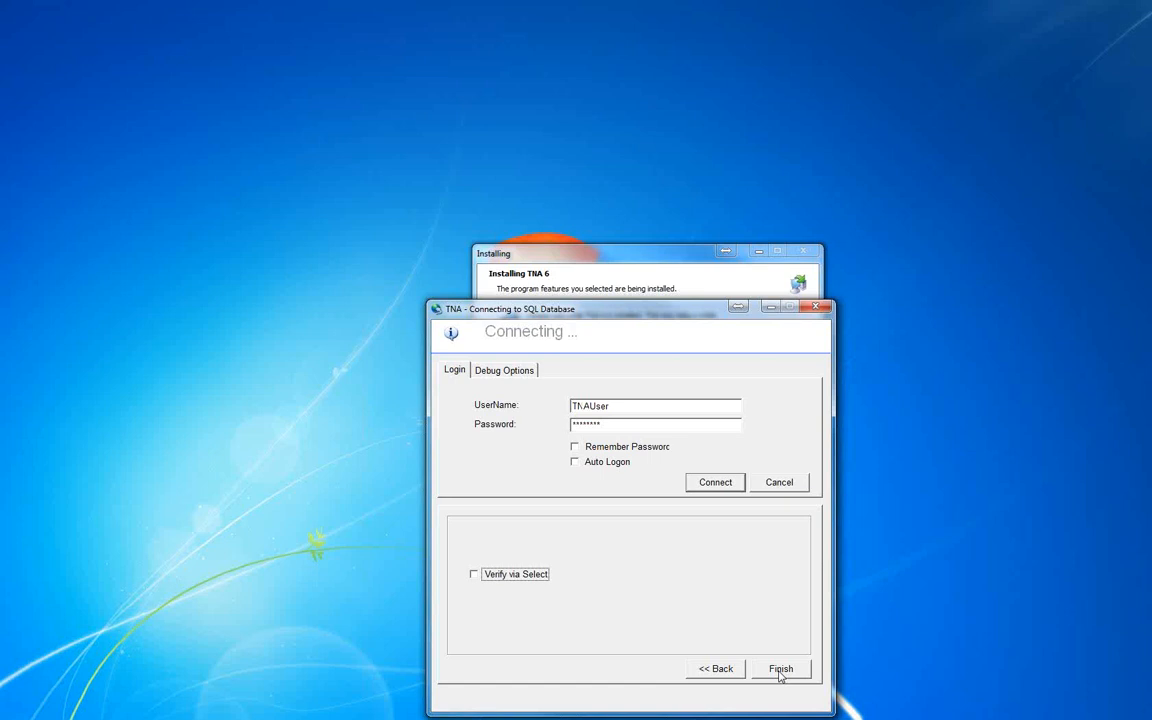
{"action": "left_click", "coordinate": [780, 669]}
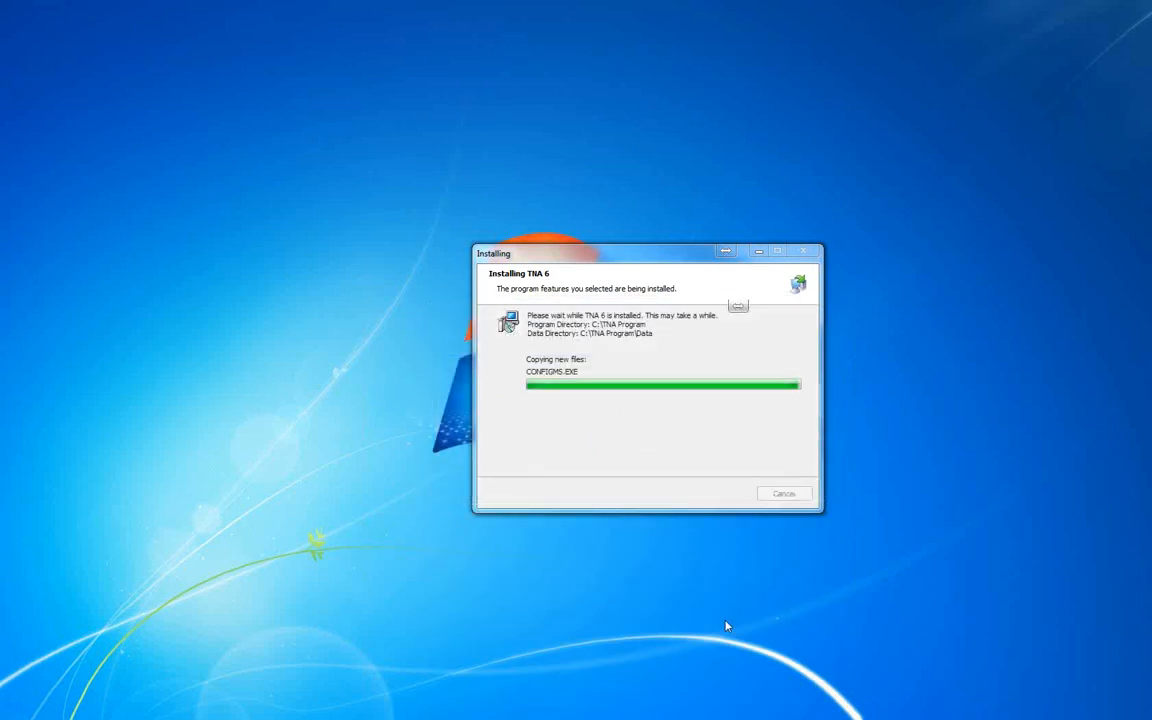